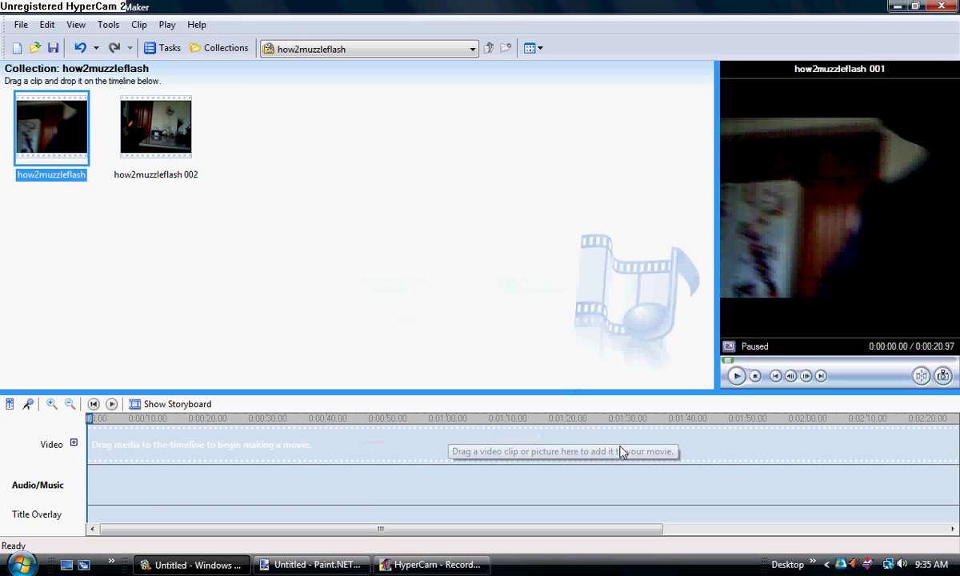
Step: Switch between Movie Maker and the blank Paint.NET image, ending back in Movie Maker
click(247, 568)
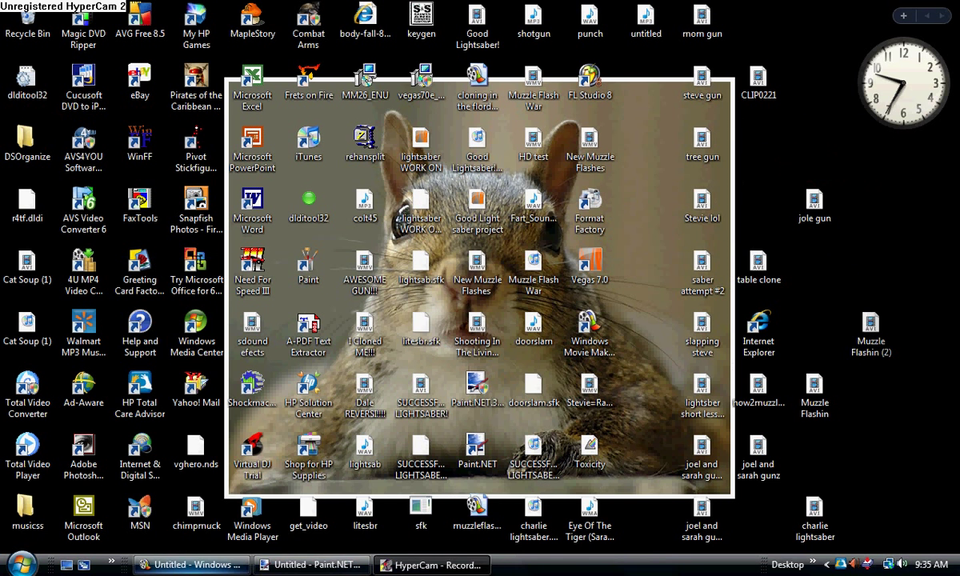
mouse_move(227, 573)
click(311, 565)
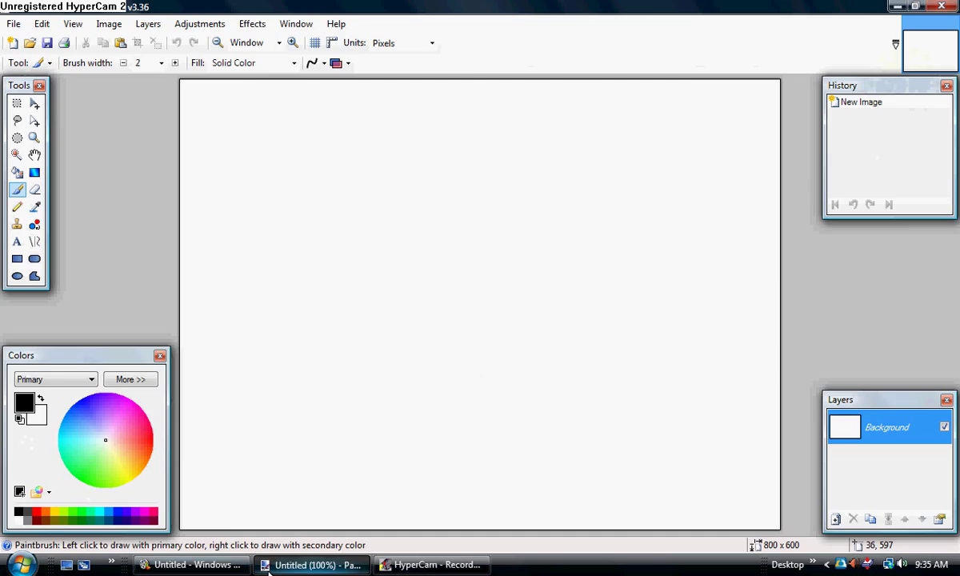
click(304, 565)
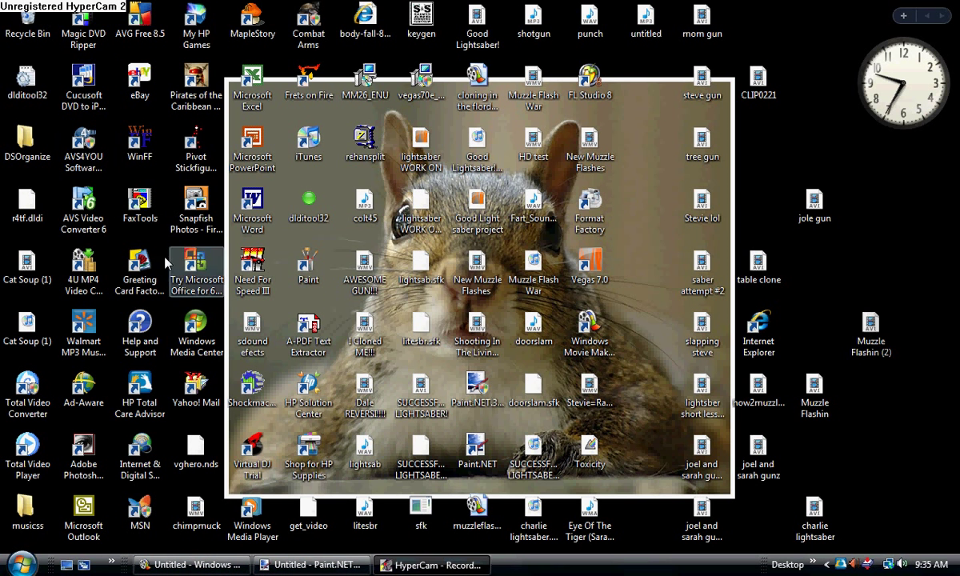
click(239, 565)
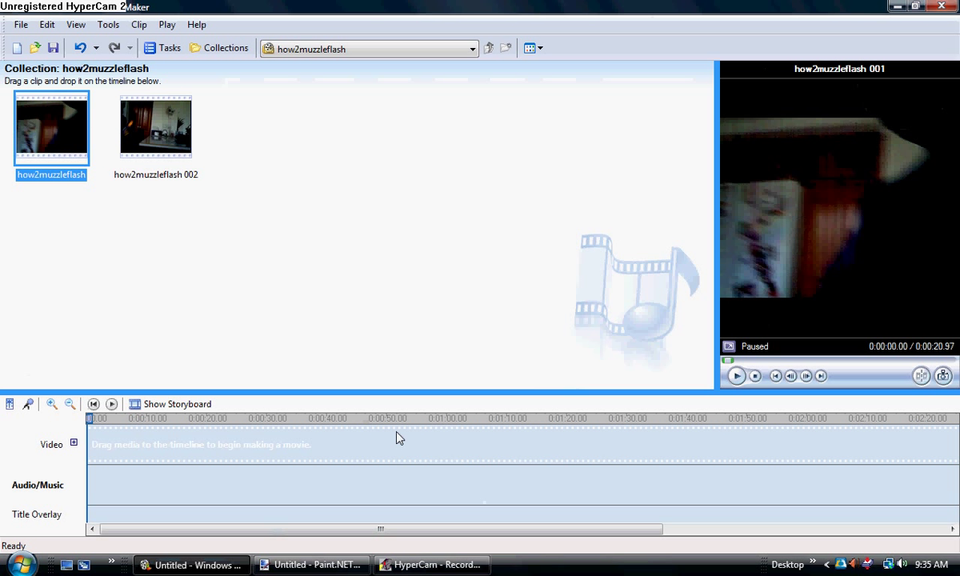
Step: Play the first clip, then pause and step back frame by frame to 0:00:12.01 before the shot
click(736, 376)
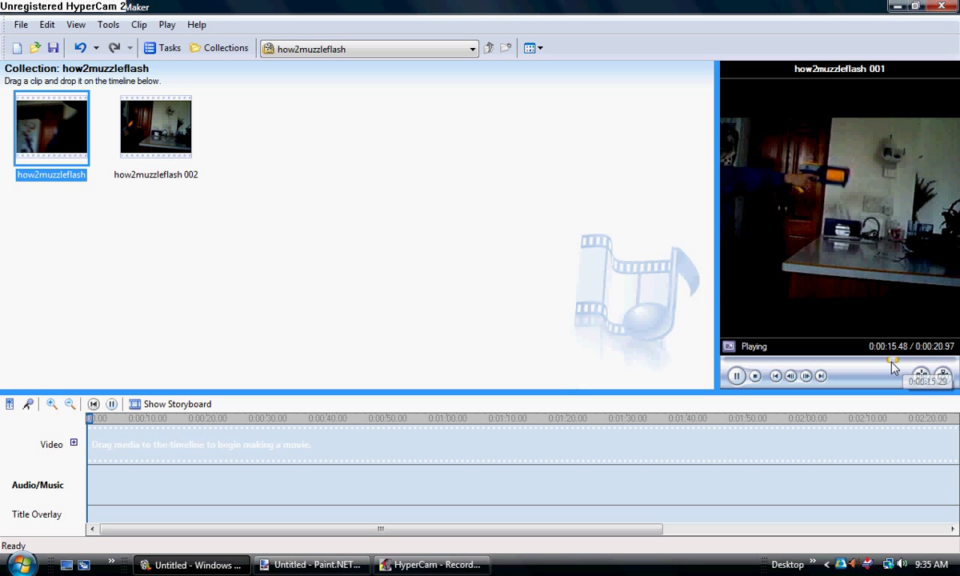
drag(895, 362, 857, 364)
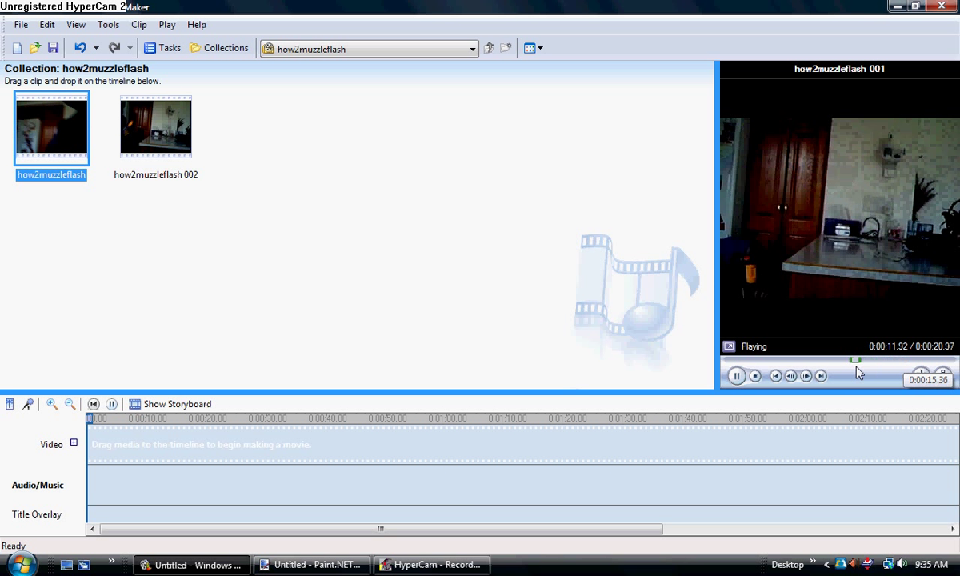
click(738, 379)
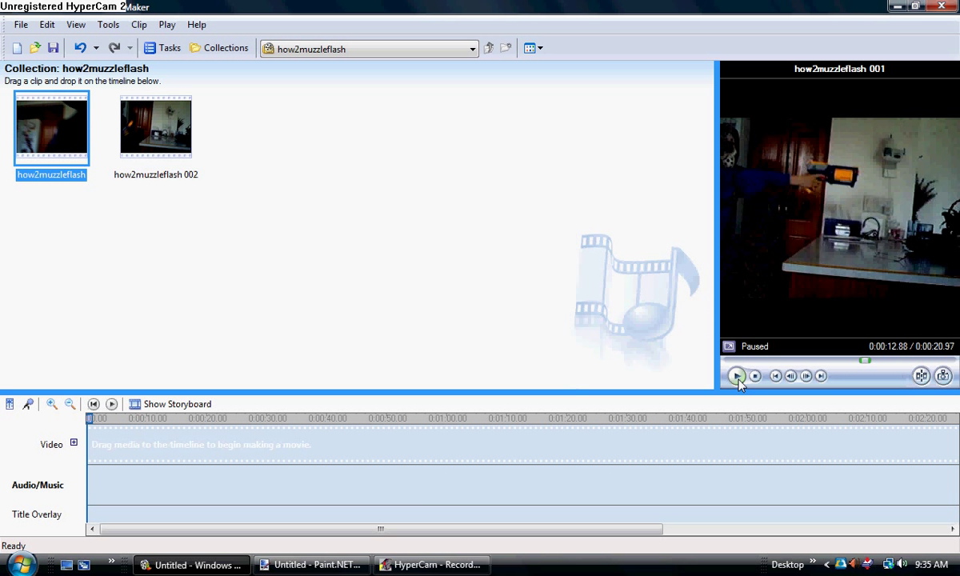
click(790, 377)
click(791, 377)
click(791, 377)
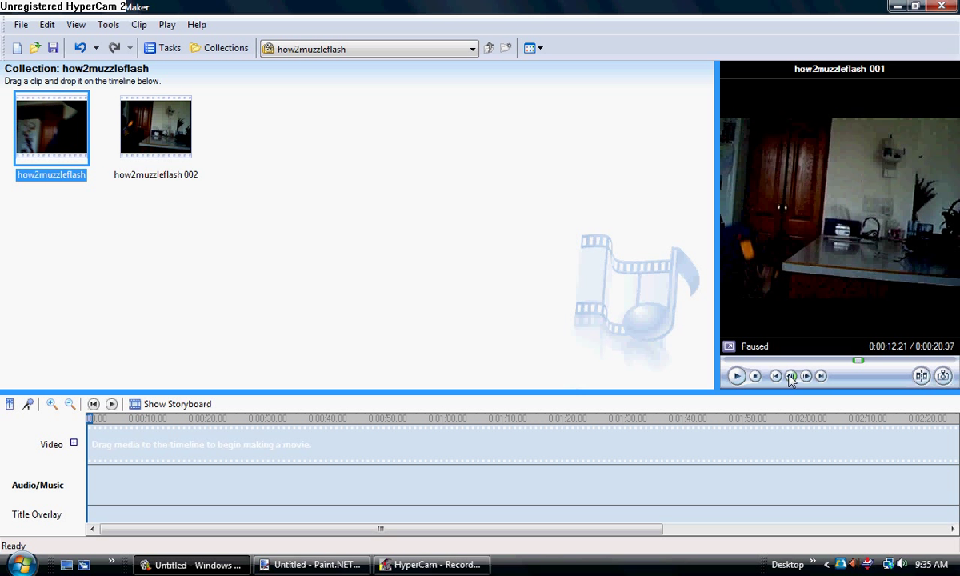
click(791, 377)
Step: Split the first clip at 0:00:12.01, then play the new 8.95 s clip and pause after the shot
click(921, 376)
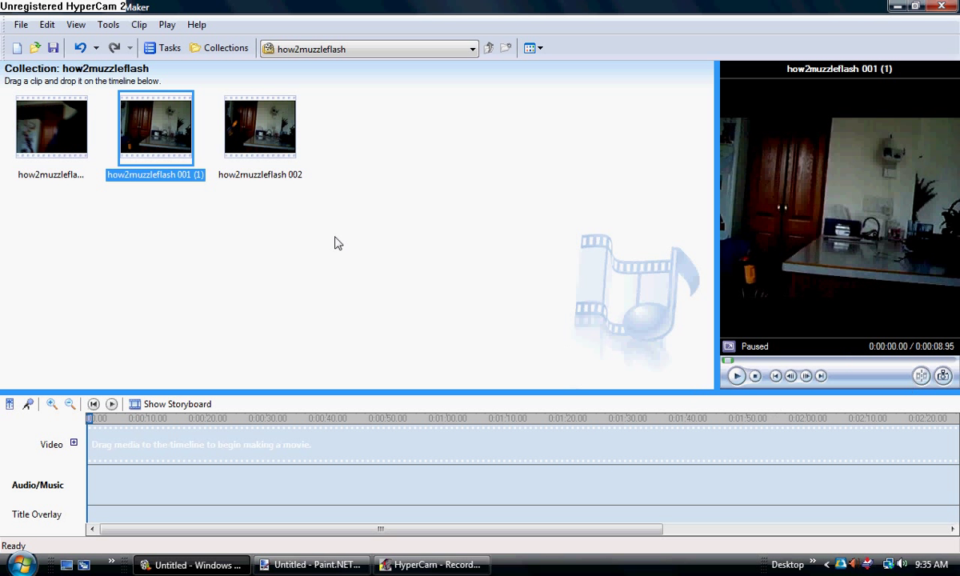
click(736, 376)
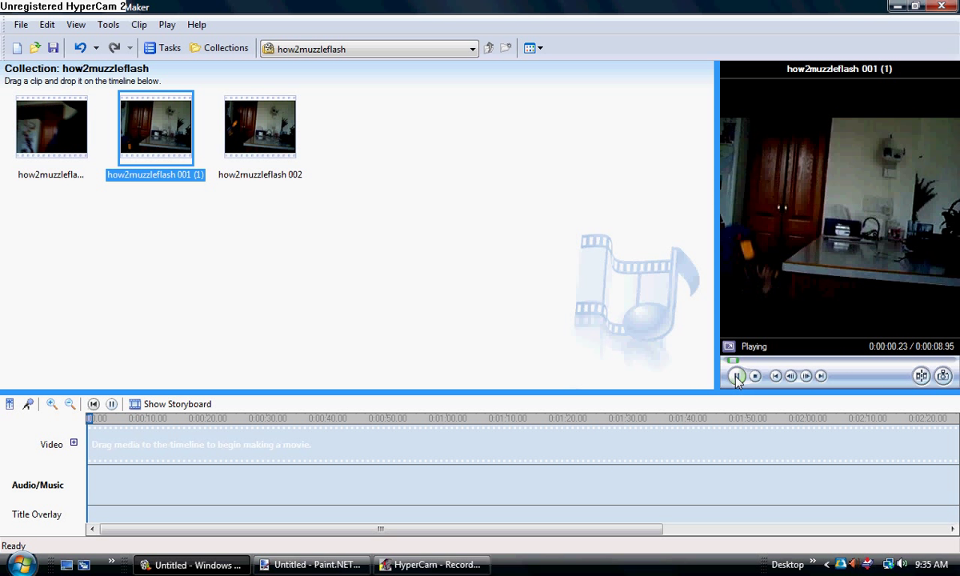
click(737, 376)
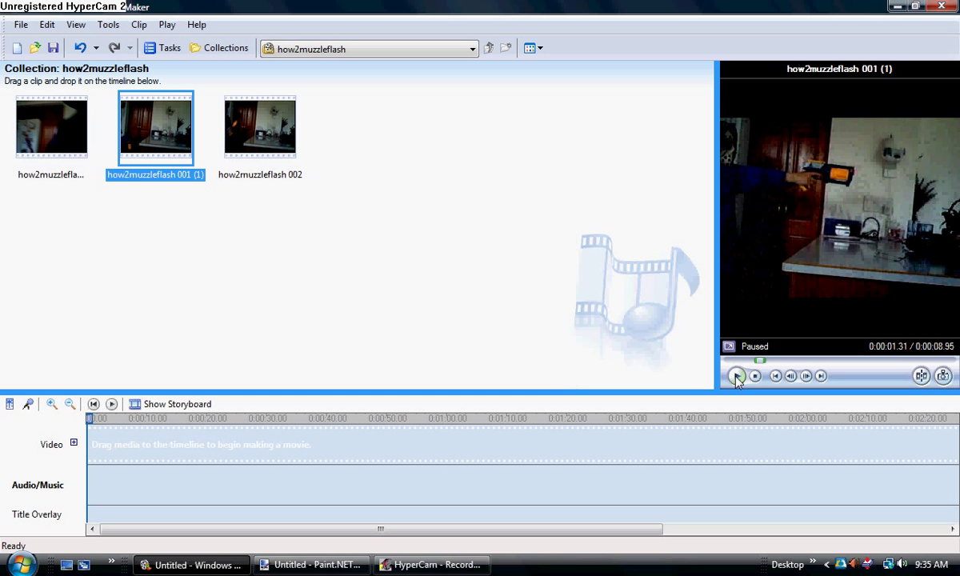
Step: Step frame by frame to the muzzle flash at 0:00:01.58 and split the clip there
click(806, 377)
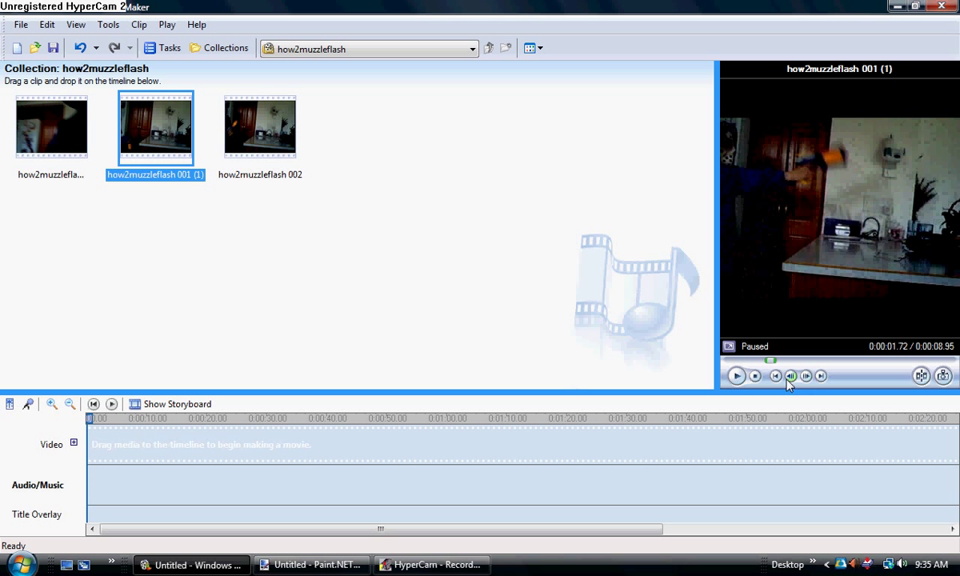
click(789, 381)
click(791, 381)
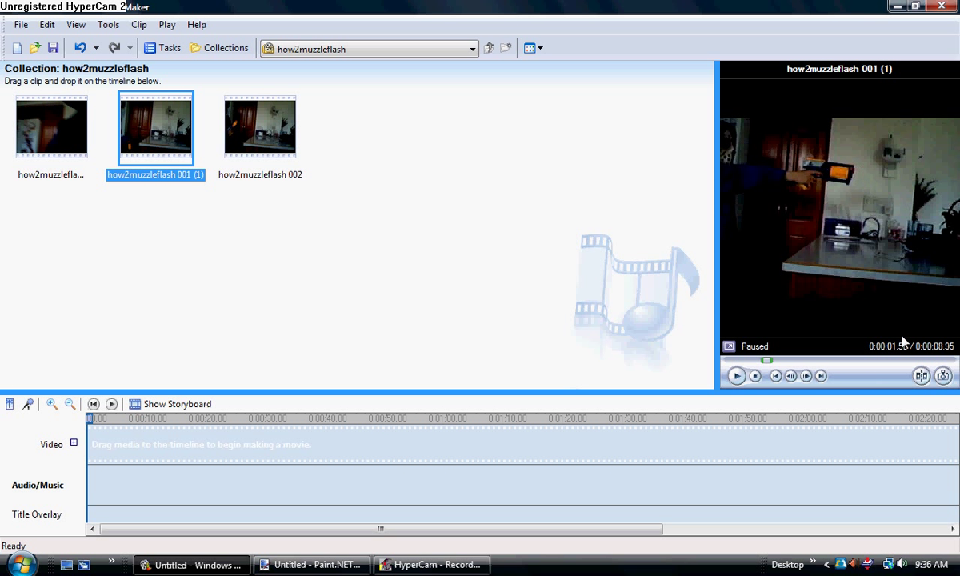
click(922, 376)
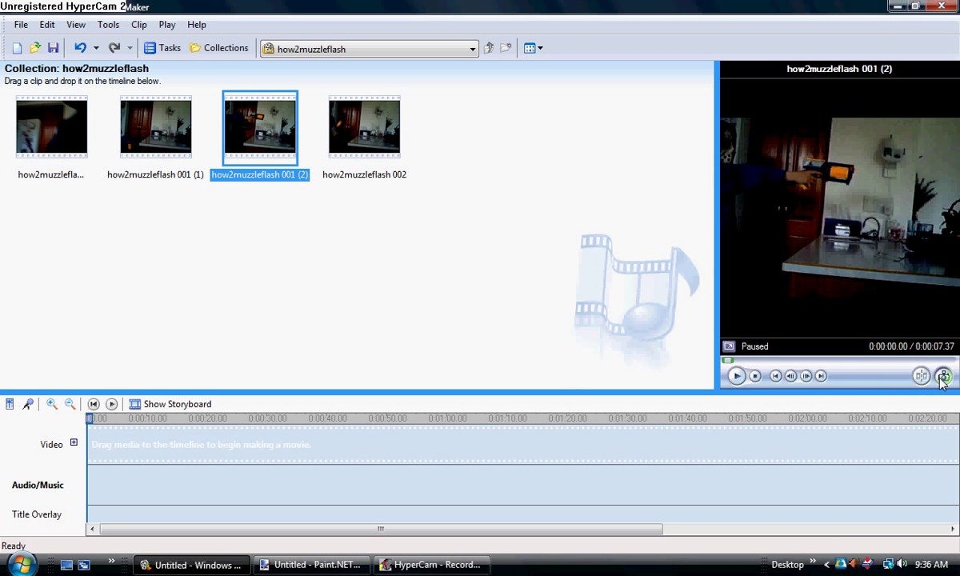
Step: Capture the muzzle-flash frame as a still picture, save it to the collection and preview it
click(944, 376)
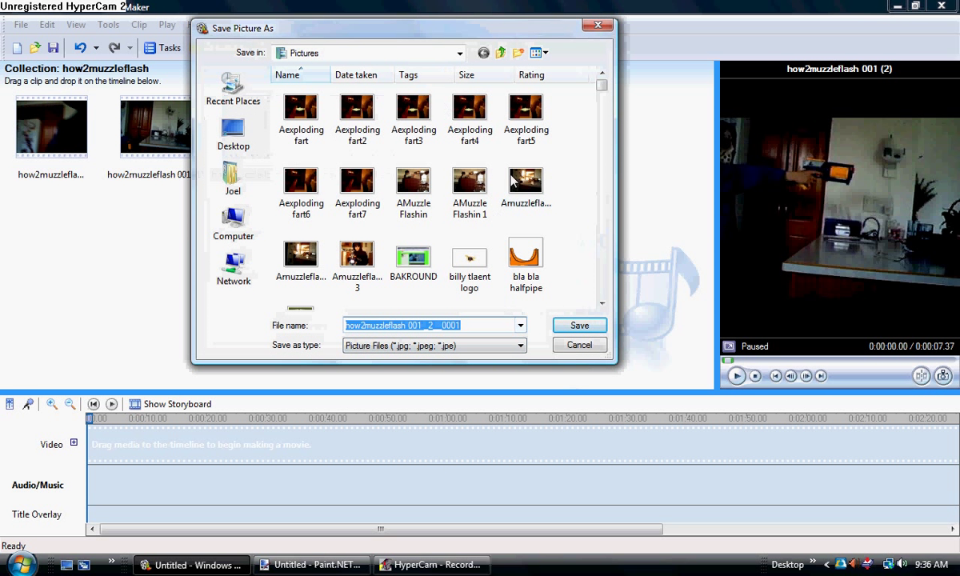
click(579, 326)
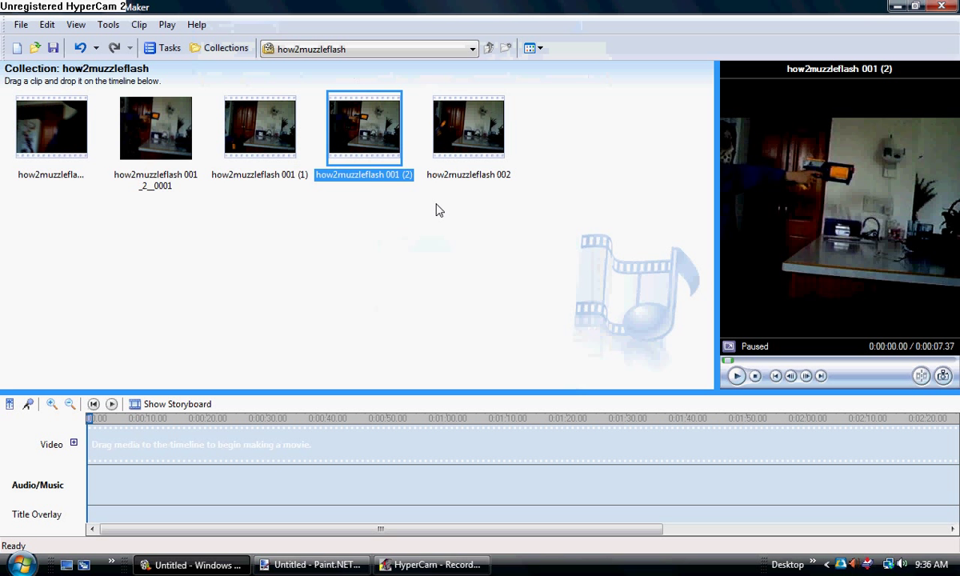
click(185, 146)
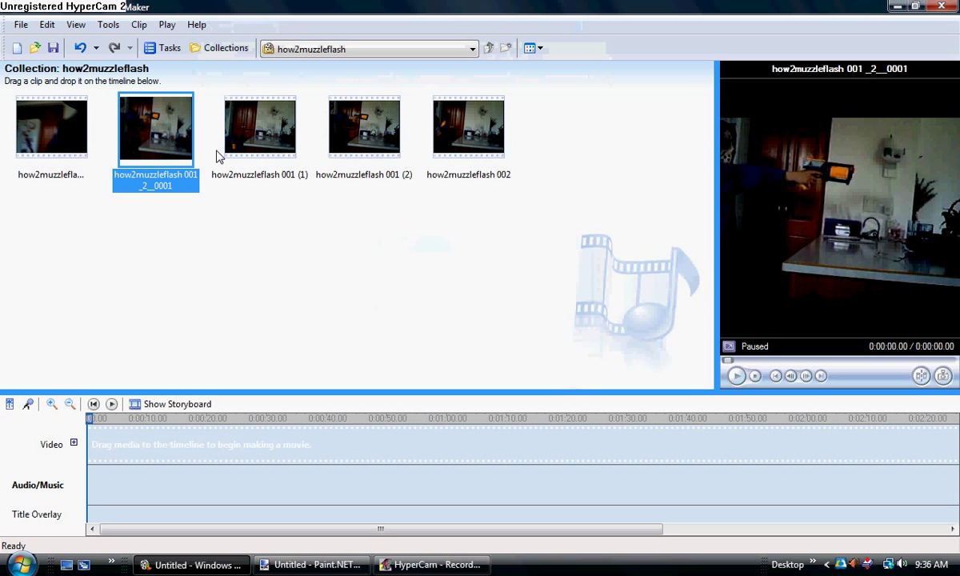
Step: Split clip how2muzzleflash 001 (2) at 0:00:00.97, creating how2muzzleflash 001 (3)
click(264, 137)
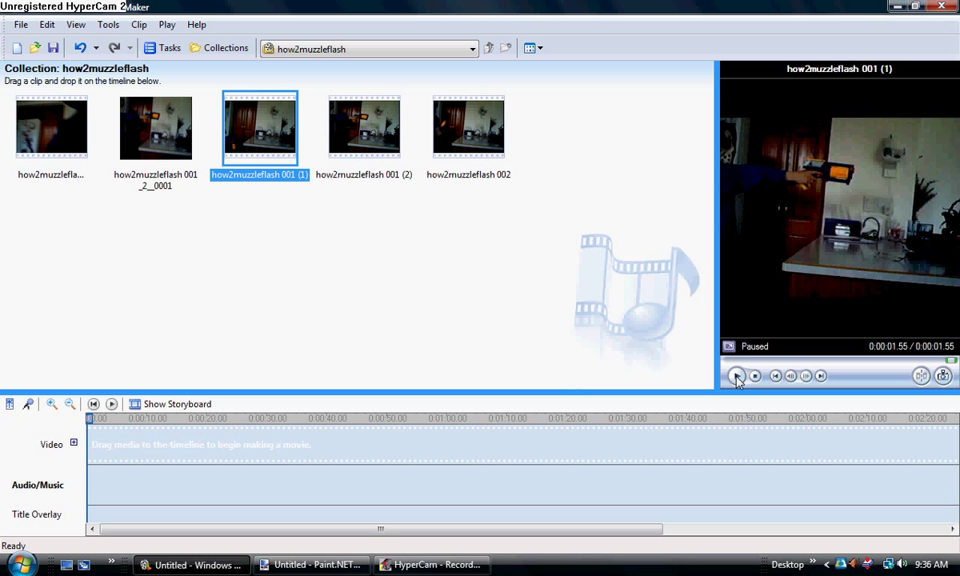
click(358, 138)
click(737, 376)
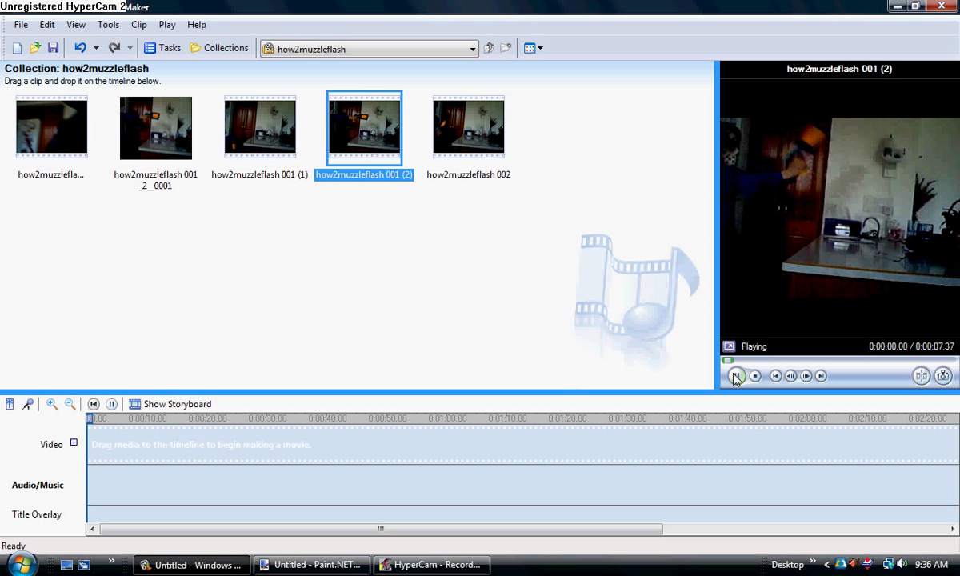
click(736, 376)
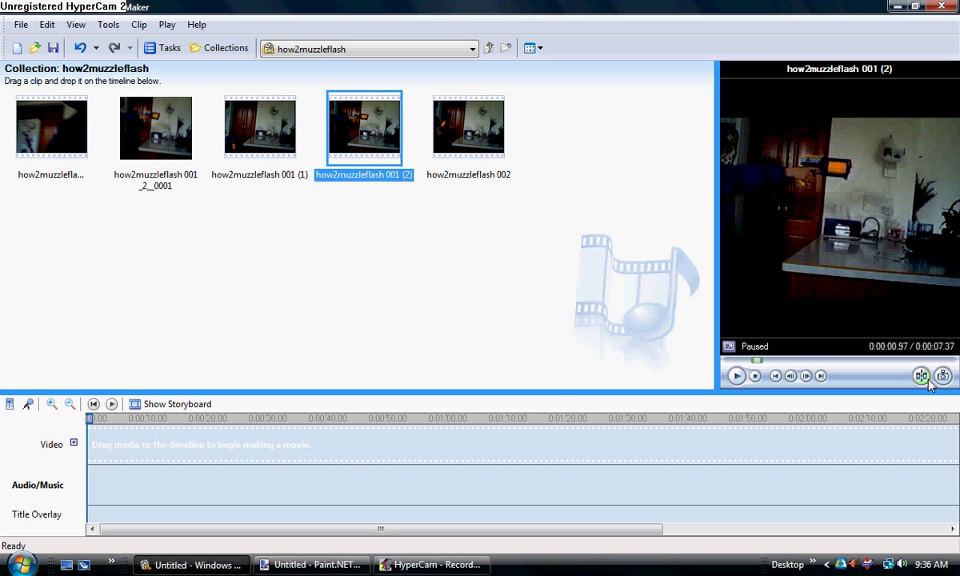
click(929, 382)
Step: Place clip how2muzzleflash 001 (1) on the Video track of the timeline
click(172, 133)
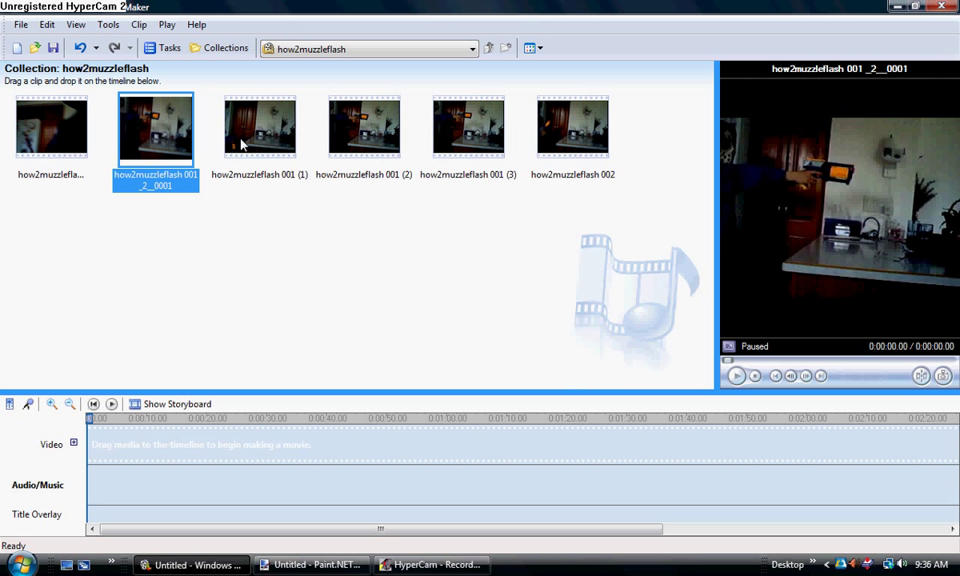
drag(240, 143, 94, 443)
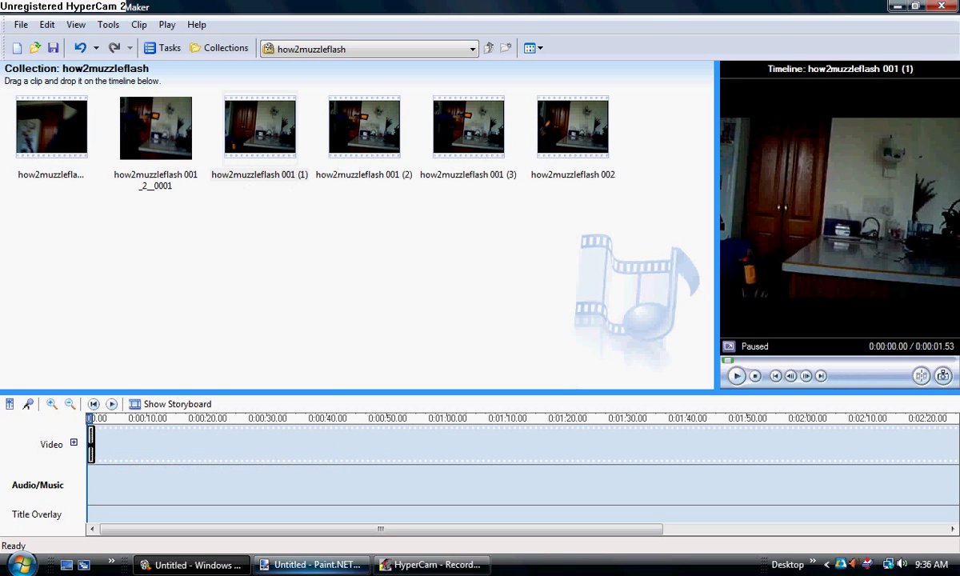
click(311, 565)
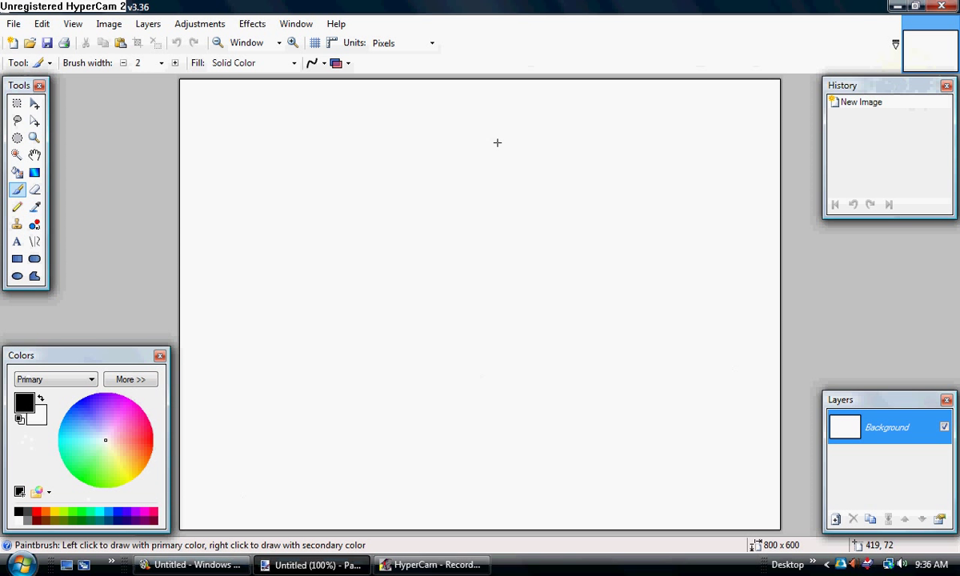
Step: Open the 320x240 how2muzzleflash still from the Pictures folder via File > Open
click(12, 24)
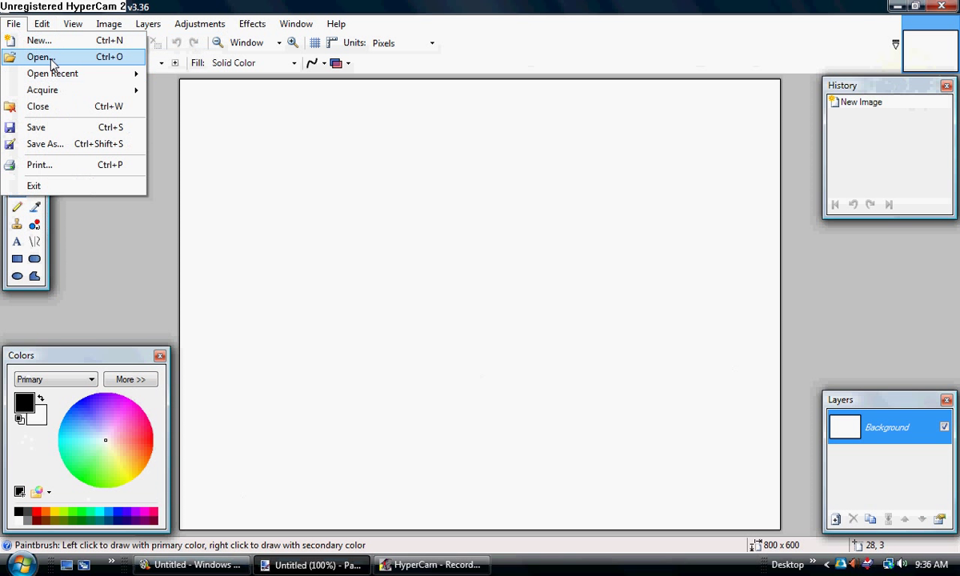
click(50, 58)
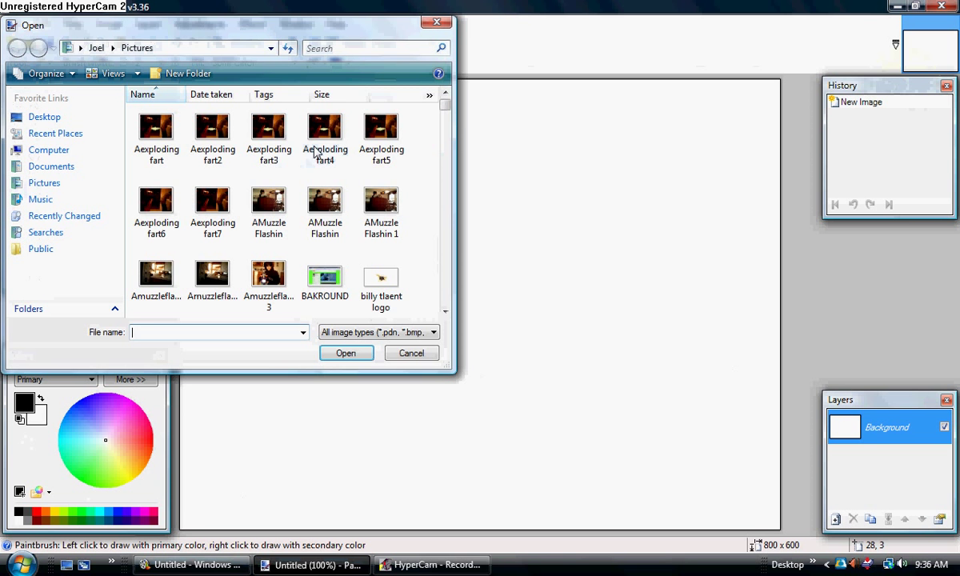
scroll(448, 116, down, 3)
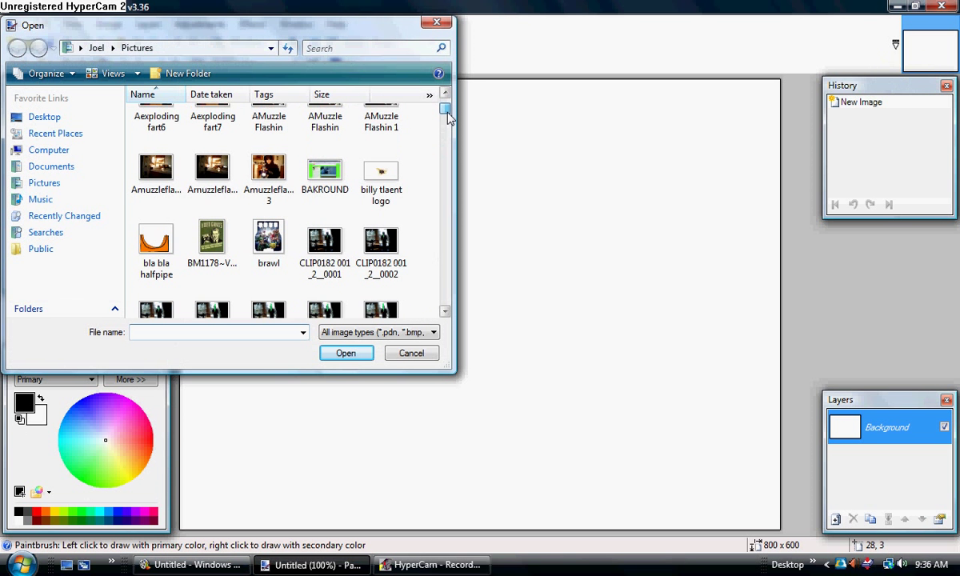
drag(448, 116, 446, 282)
double_click(376, 176)
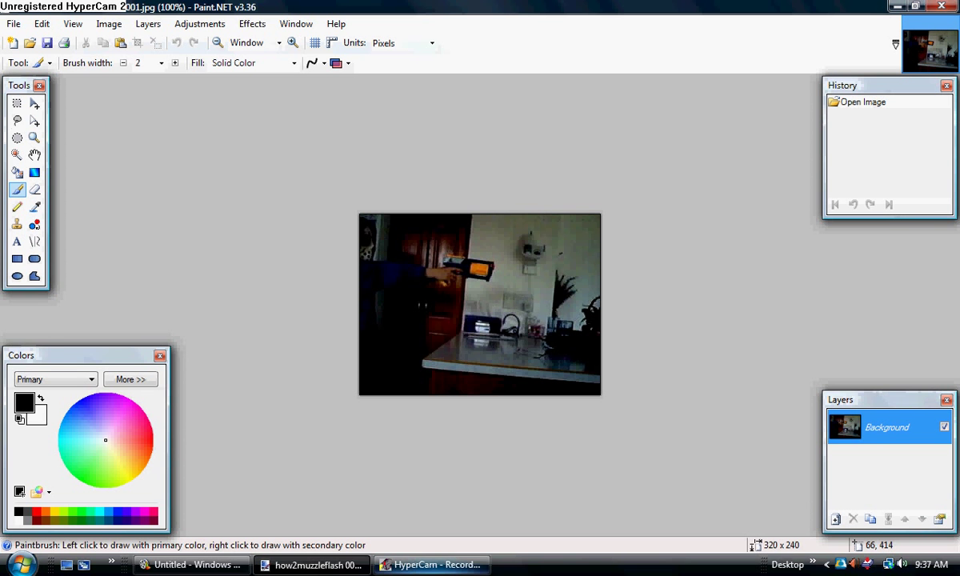
Step: Launch Internet Explorer from the desktop icon and go from Google to Google Images
click(312, 565)
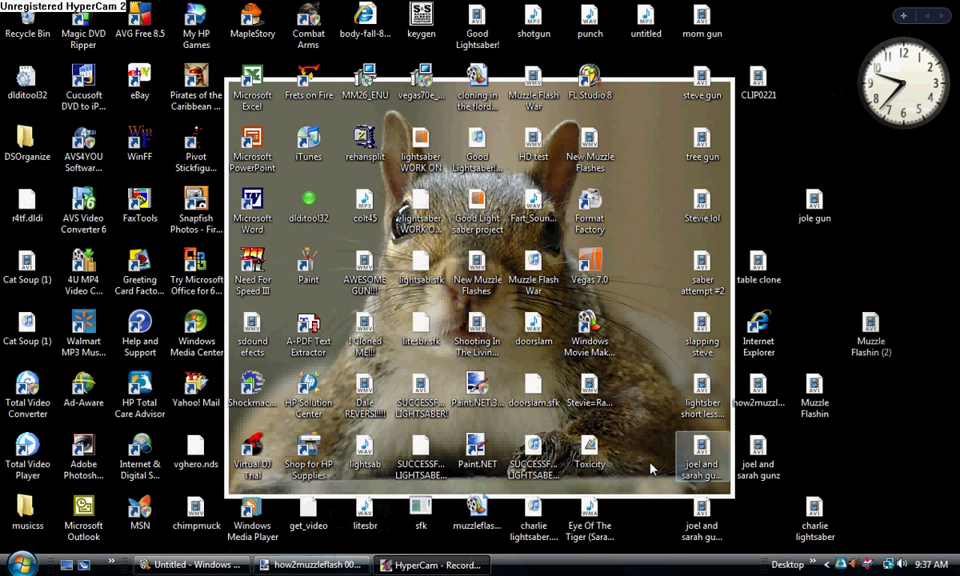
click(761, 334)
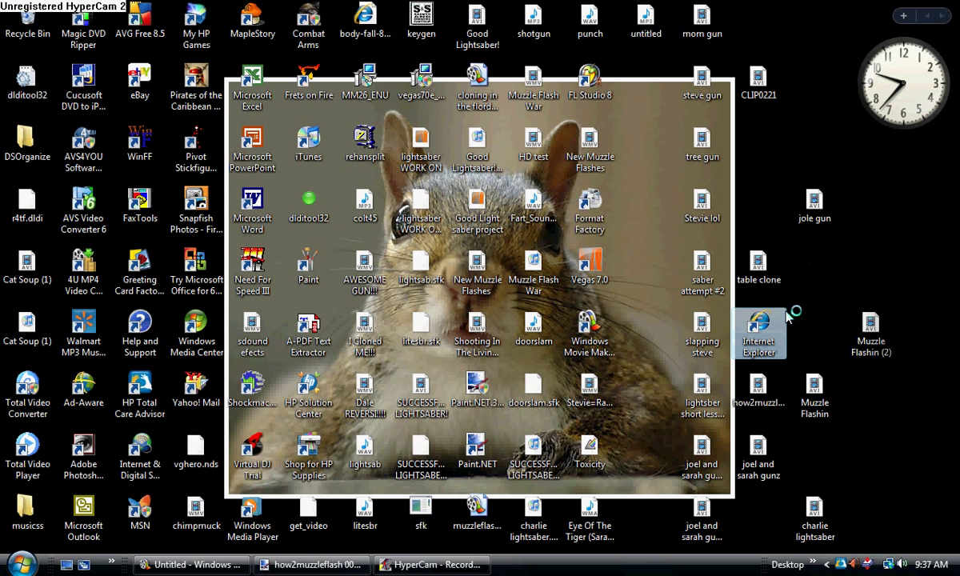
double_click(766, 324)
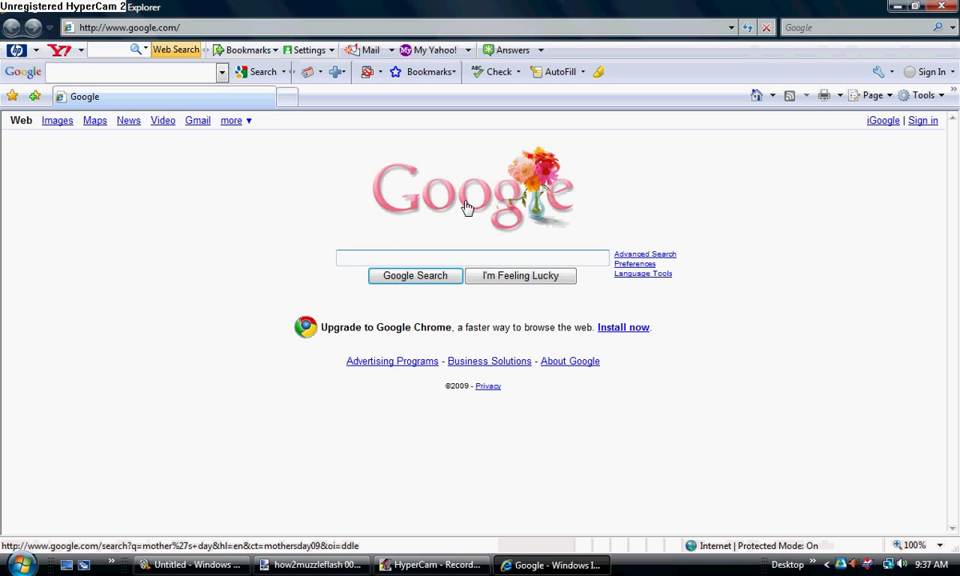
click(57, 121)
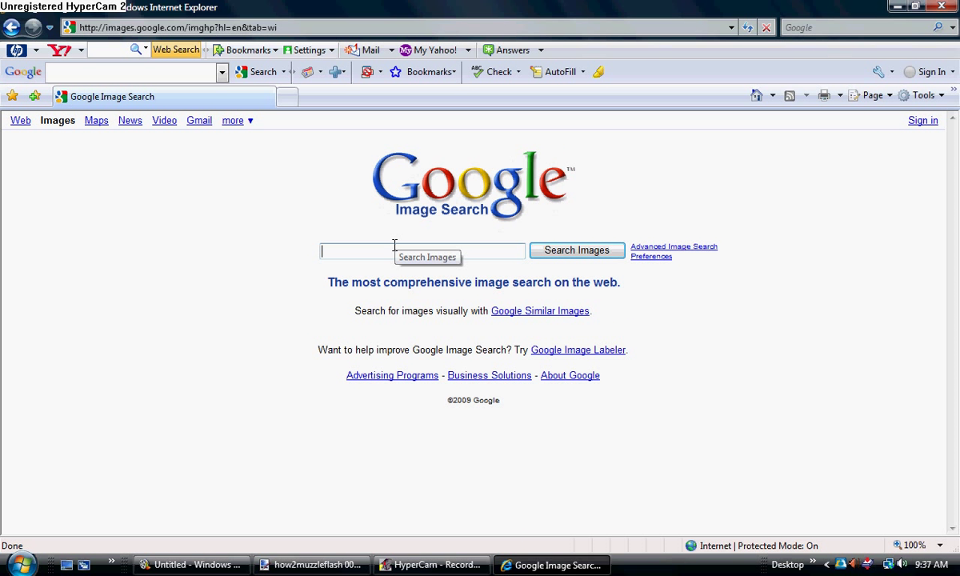
Step: Search Google Images for 'muzzle flash' using the suggestion after typing 'muzzle f'
click(394, 246)
text(muzzl)
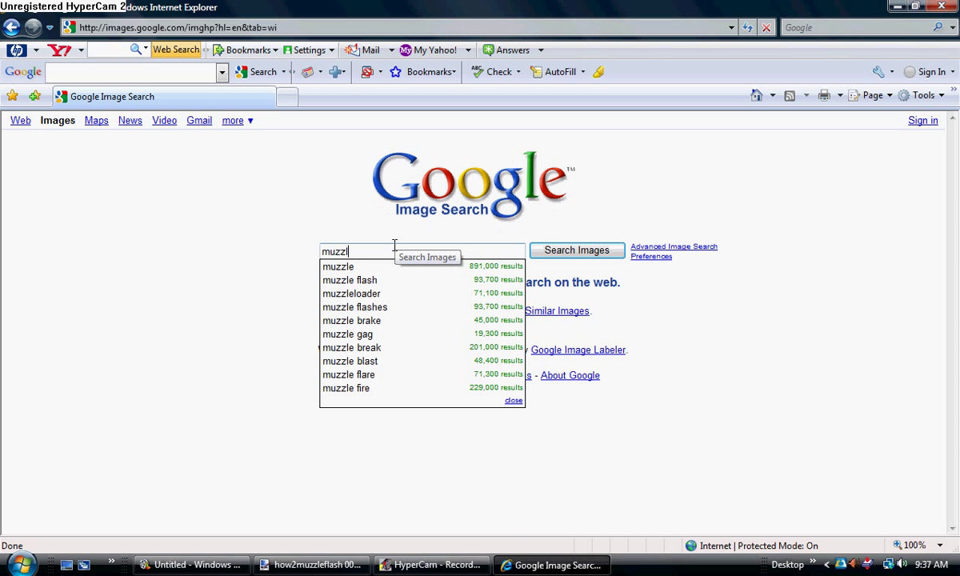
text(e f)
key(Down)
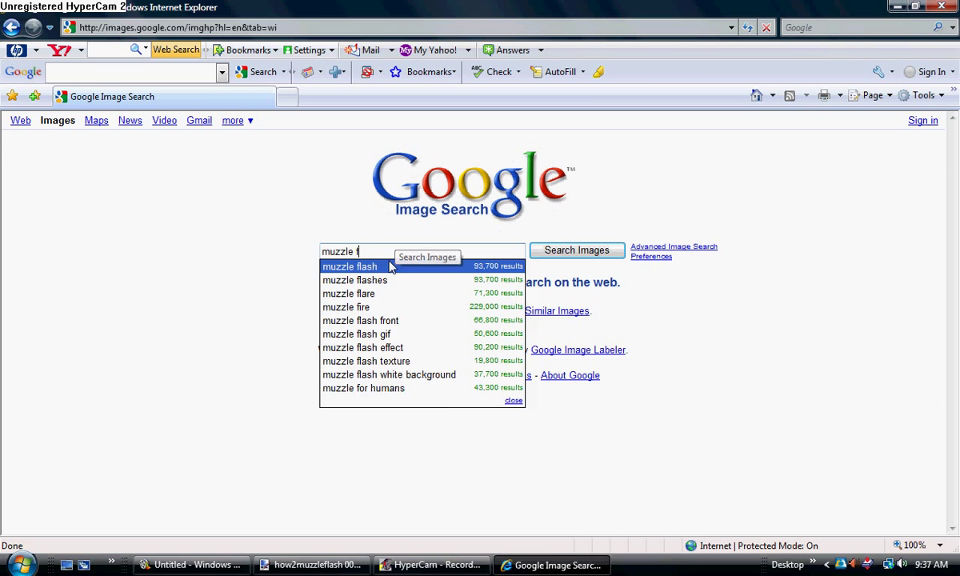
key(Return)
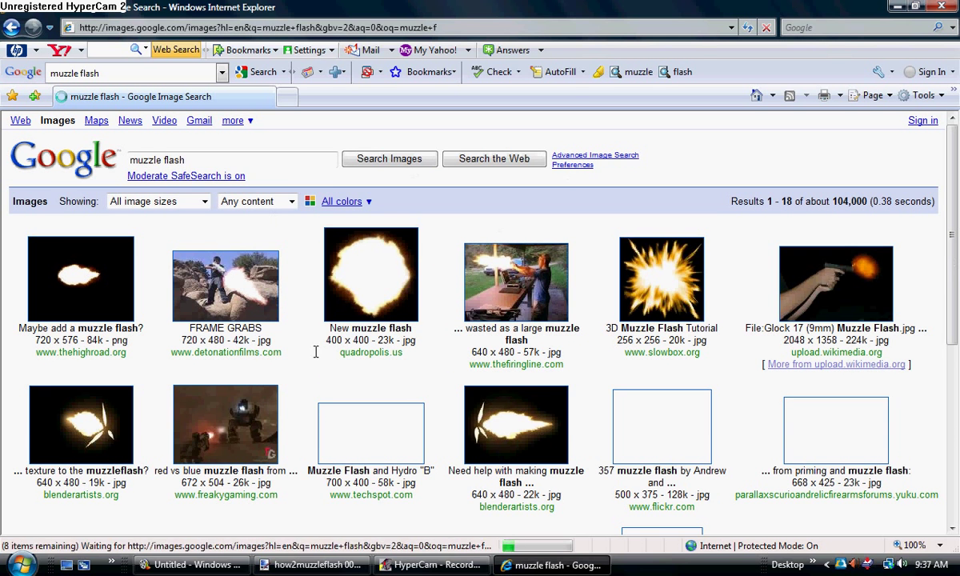
scroll(172, 365, down, 4)
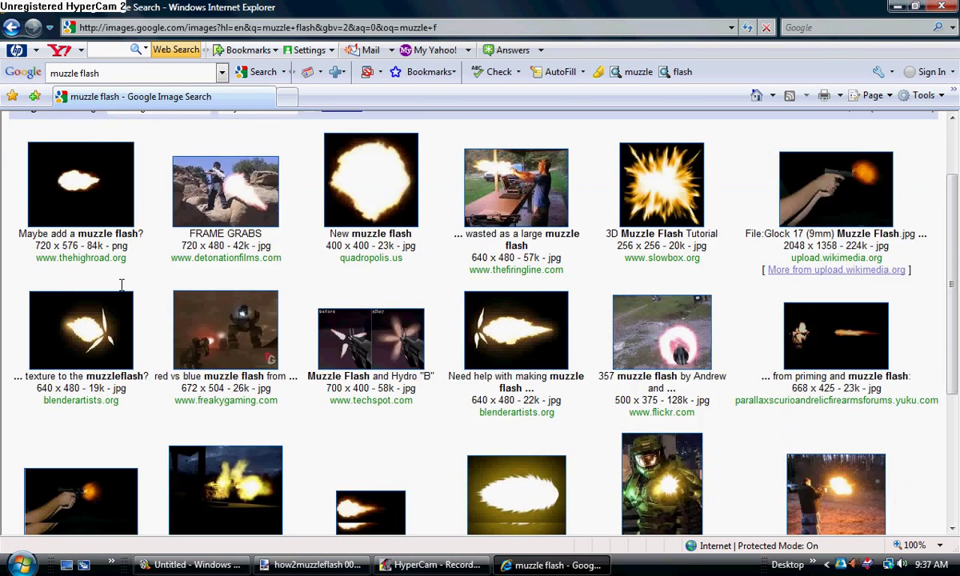
scroll(177, 371, up, 3)
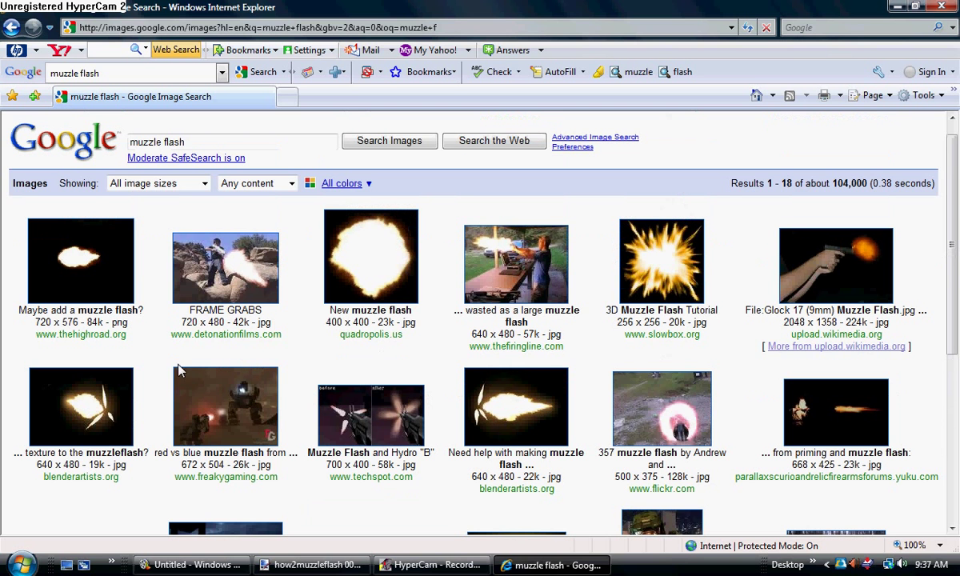
Step: Copy the first muzzle flash result and return to the still frame in Paint.NET
right_click(80, 257)
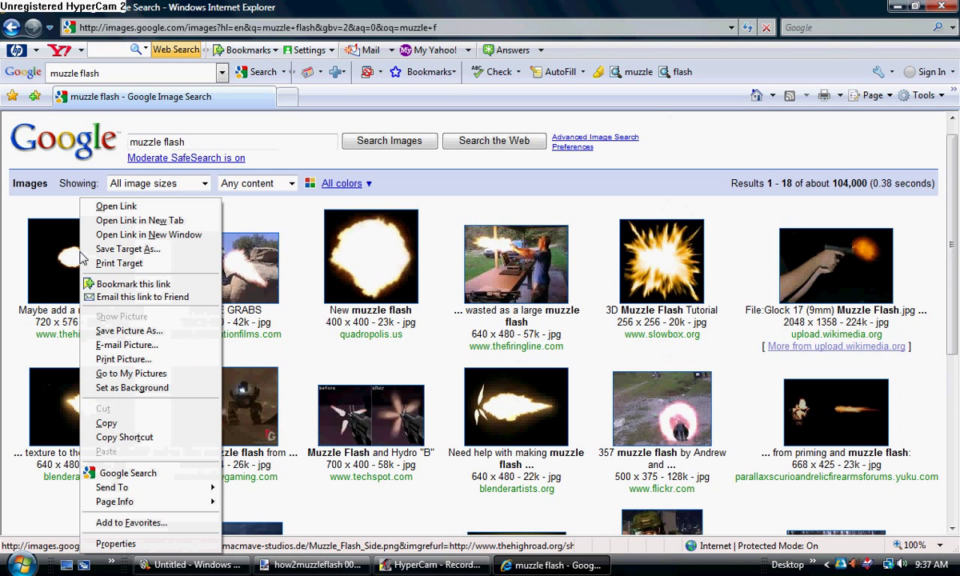
click(143, 423)
click(312, 565)
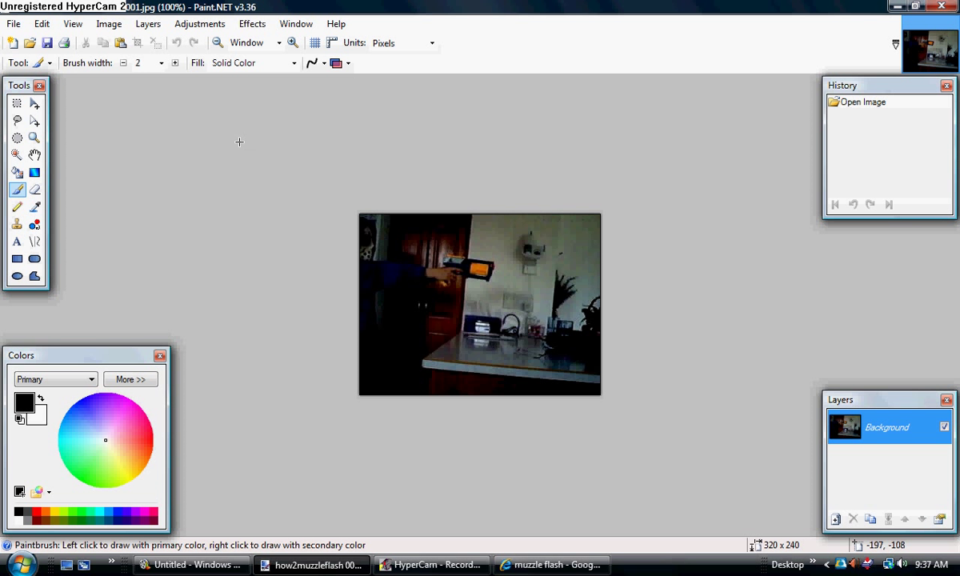
Step: Paste the flash into a new layer, move it beside the gun, resize slightly and tilt about 9 degrees
click(45, 27)
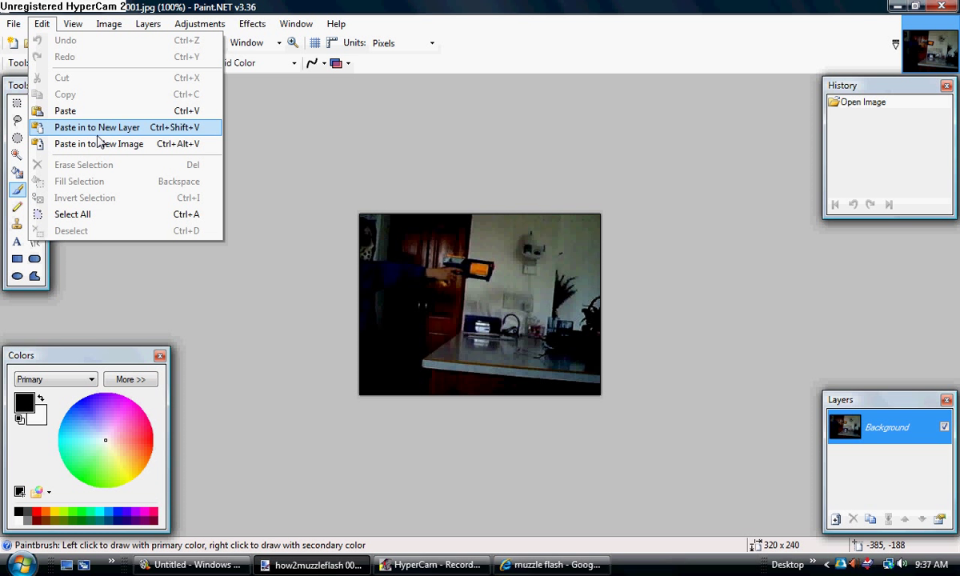
click(124, 130)
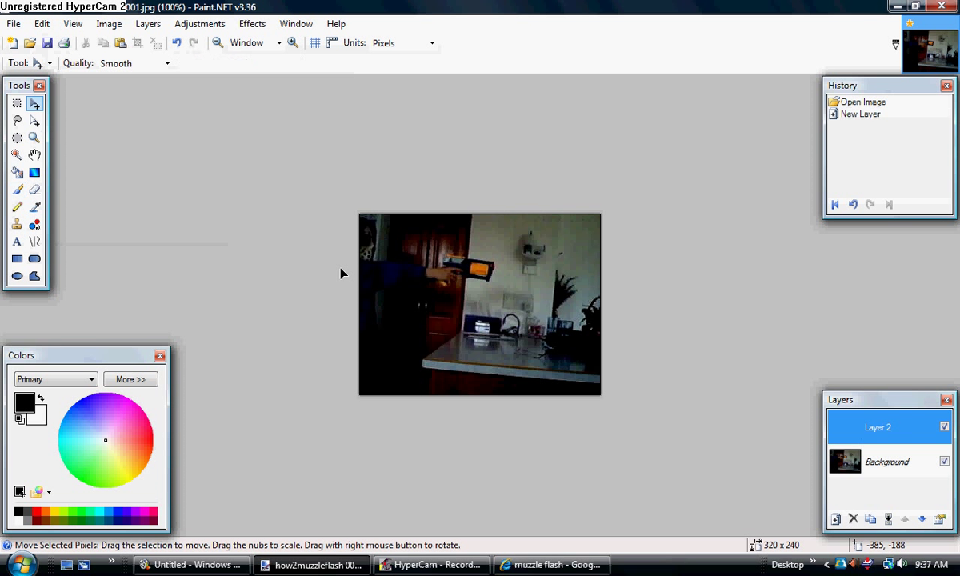
drag(435, 281, 540, 366)
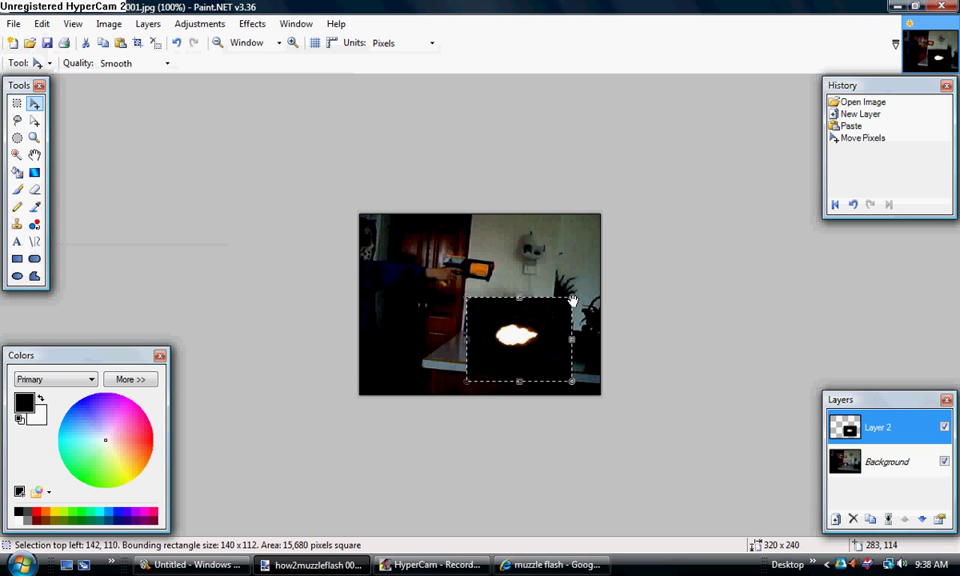
drag(571, 298, 569, 297)
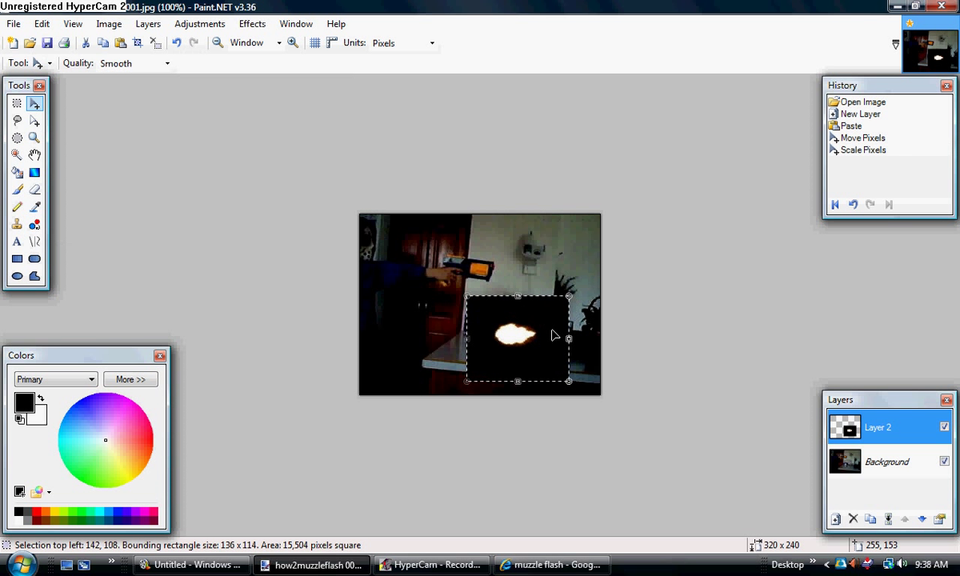
drag(553, 336, 530, 330)
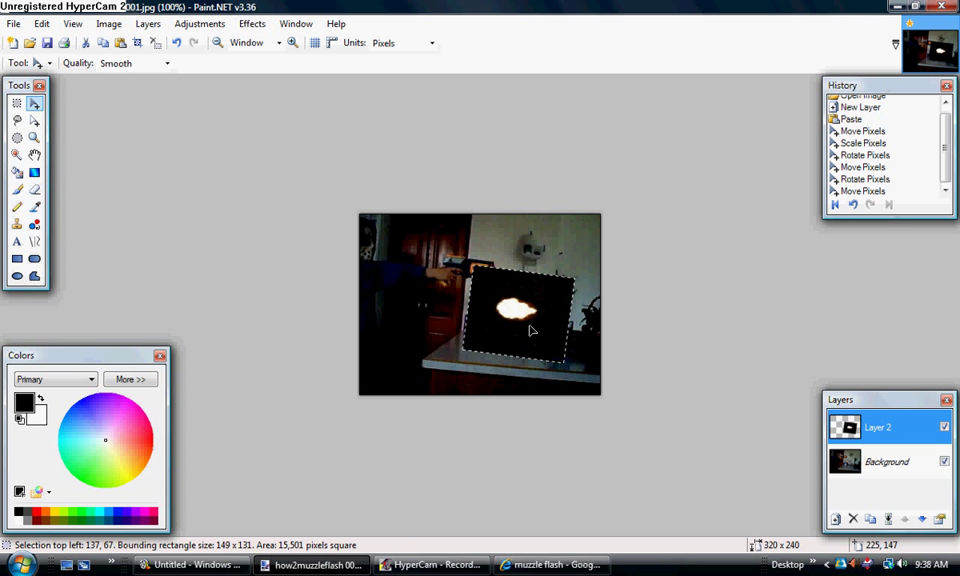
Step: Select the flash layer's black background with the Magic Wand and cut it away
click(18, 156)
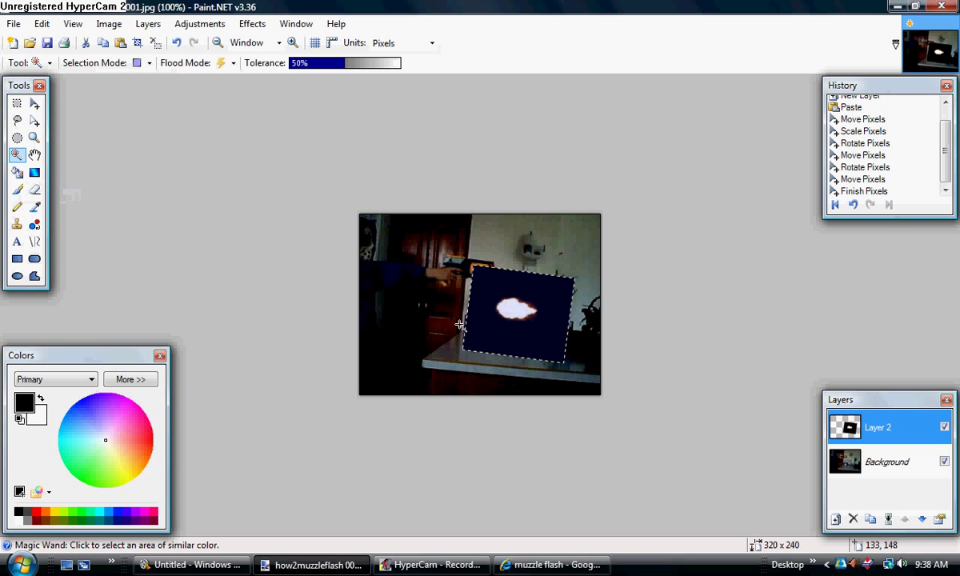
click(499, 342)
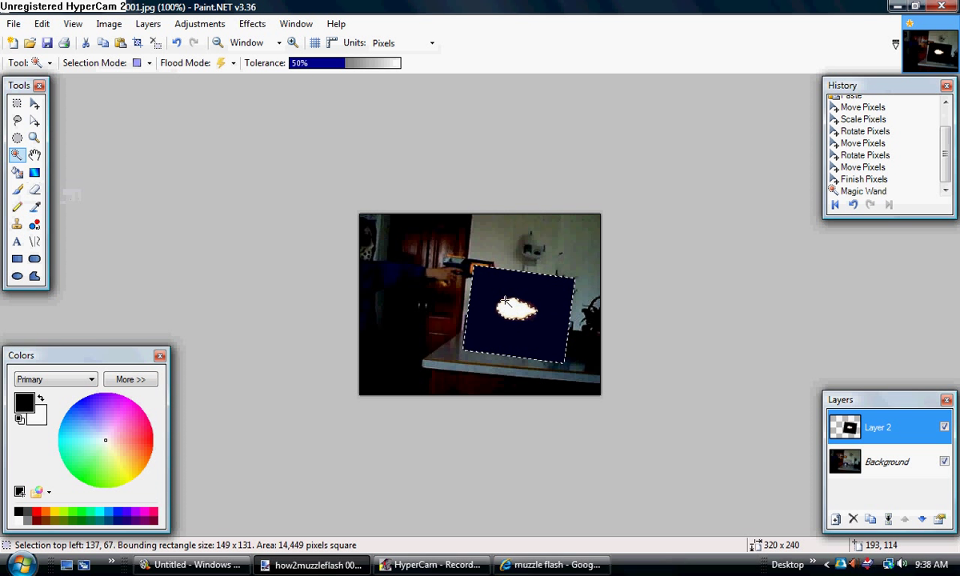
click(86, 43)
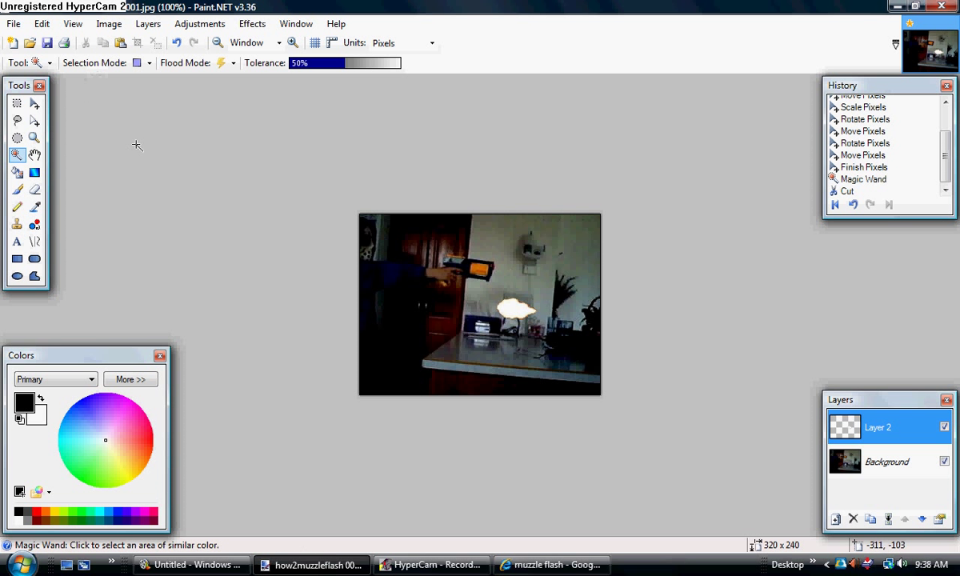
Step: Move the cut-out flash up to the gun barrel and rotate it to line up with the muzzle
click(35, 104)
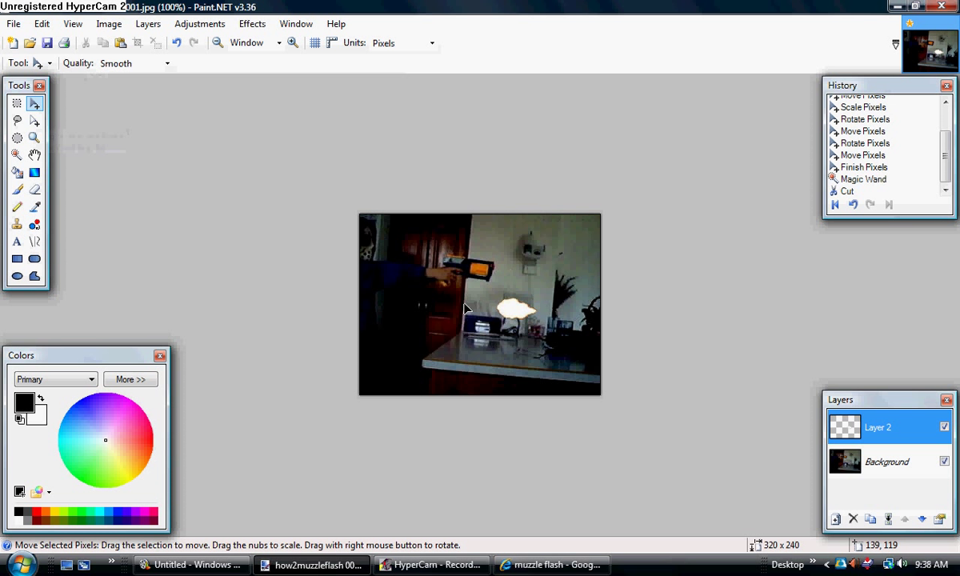
key(ctrl+a)
drag(518, 314, 518, 274)
click(677, 439)
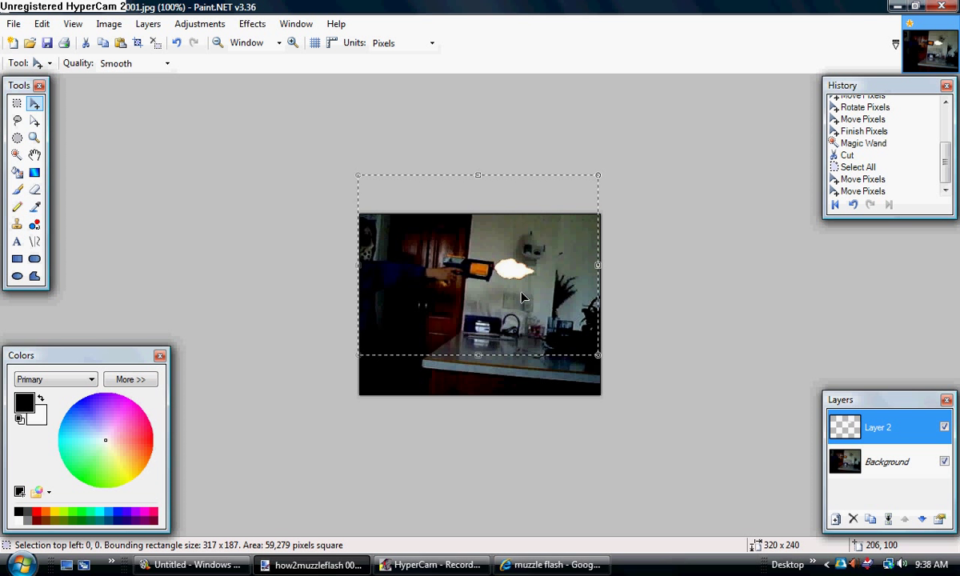
mouse_move(515, 273)
mouse_down()
mouse_move(504, 282)
mouse_move(525, 275)
mouse_up()
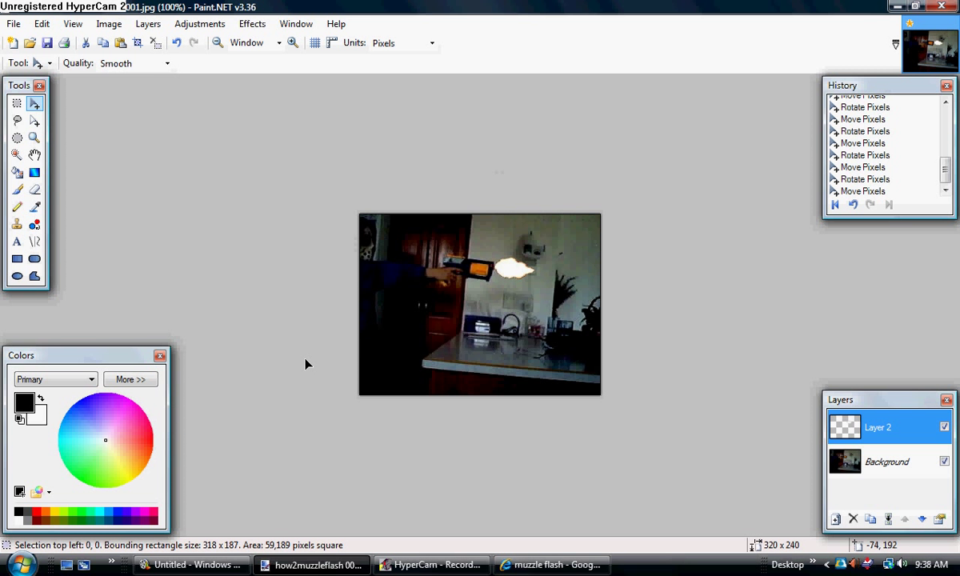
Step: Save as JPEG quality 95 over how2muzzleflash 001 _2__0001.jpg, replacing it and flattening the layers
click(13, 23)
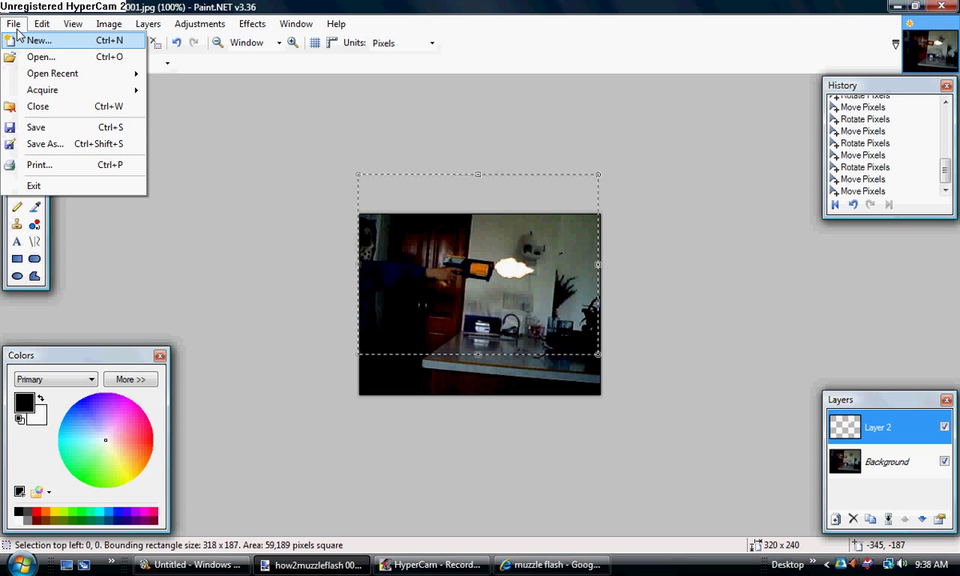
click(124, 144)
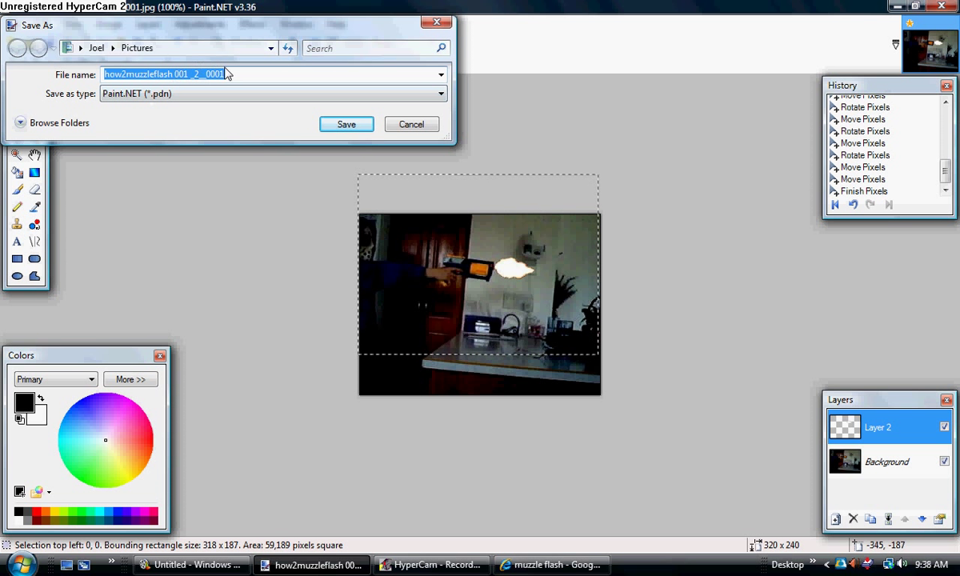
click(171, 94)
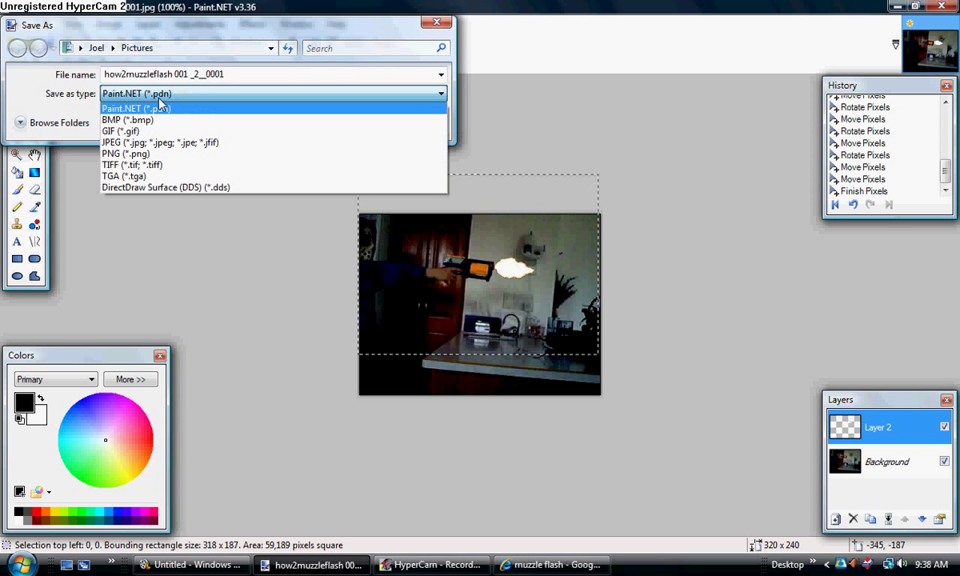
click(178, 133)
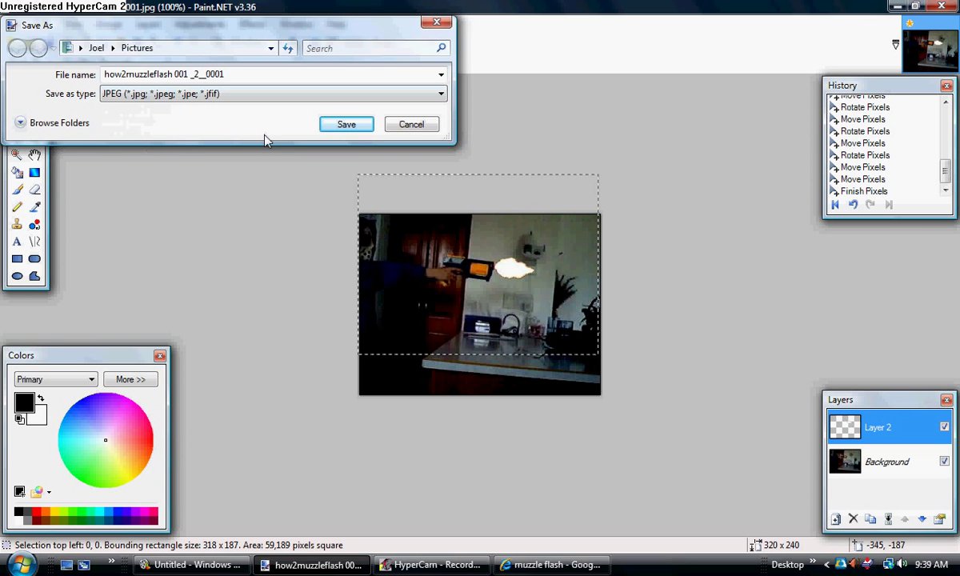
click(341, 125)
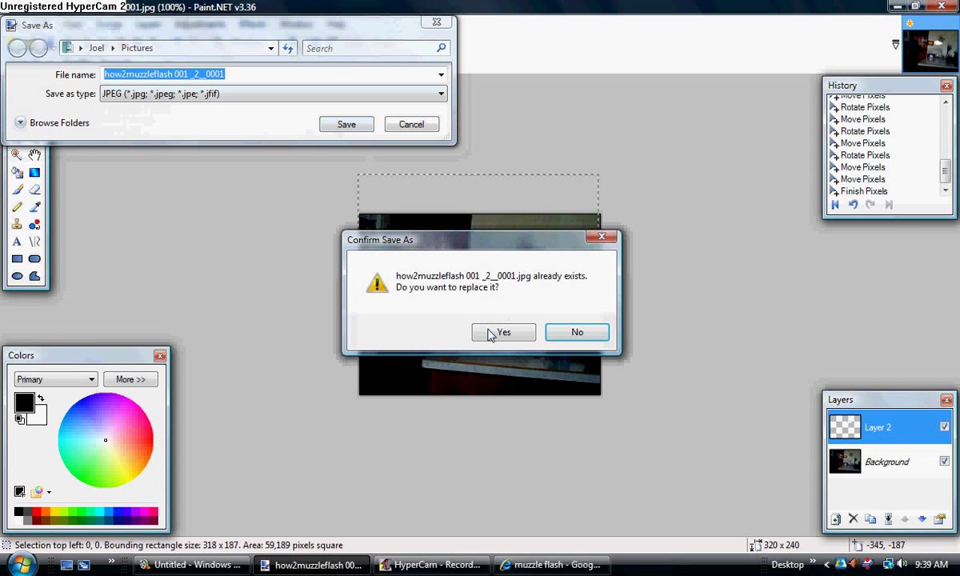
click(491, 334)
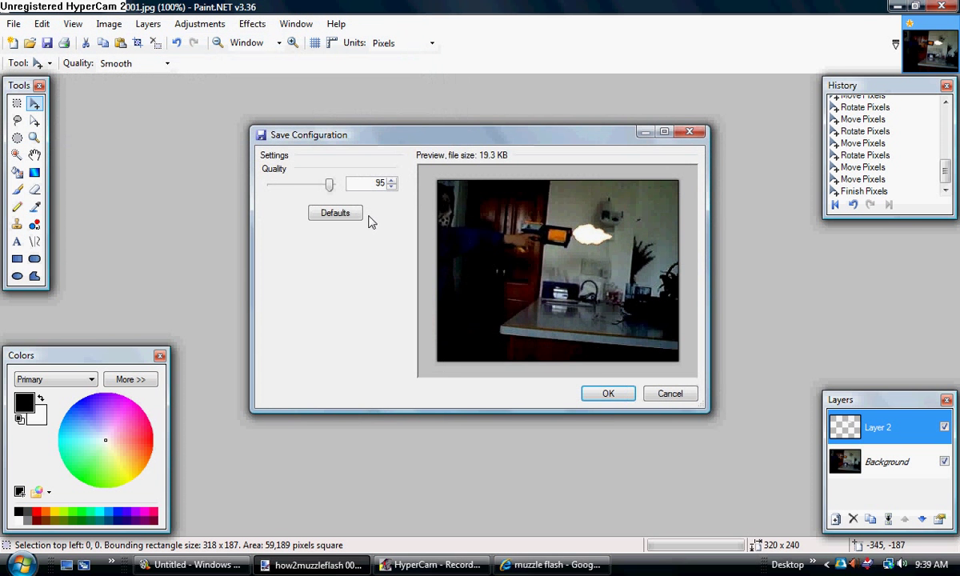
click(607, 392)
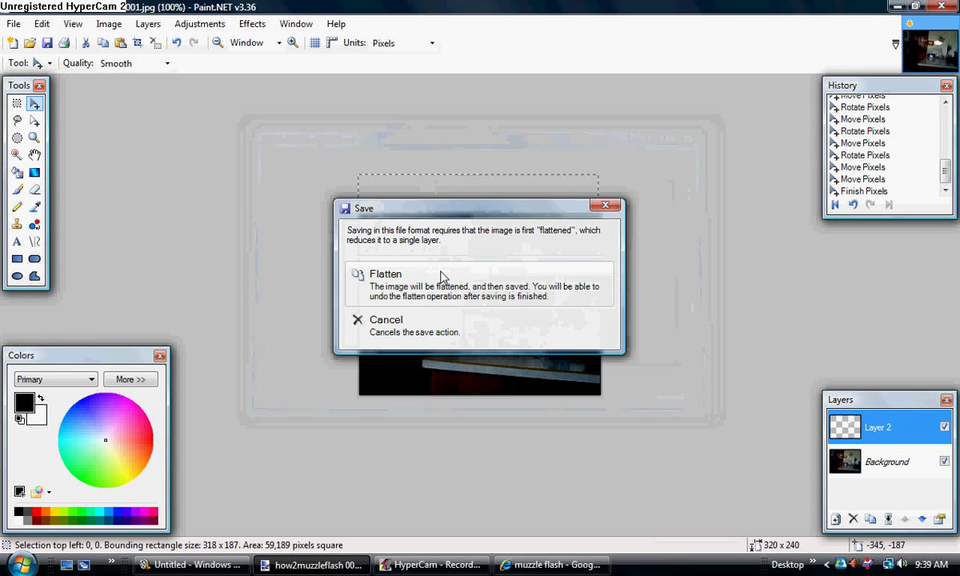
click(436, 290)
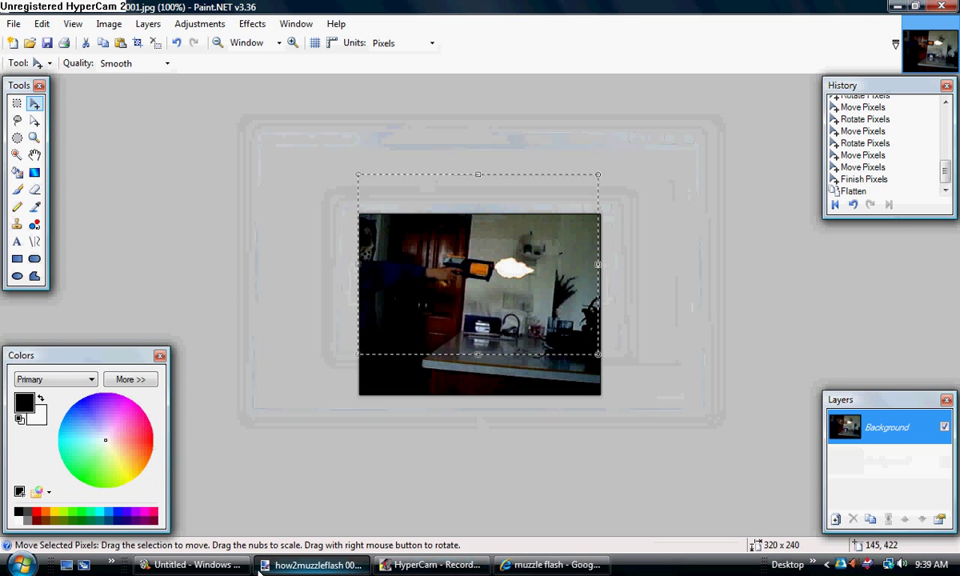
Step: Preview the muzzle-flash still and place it on the Video track after 001 (1)
click(200, 565)
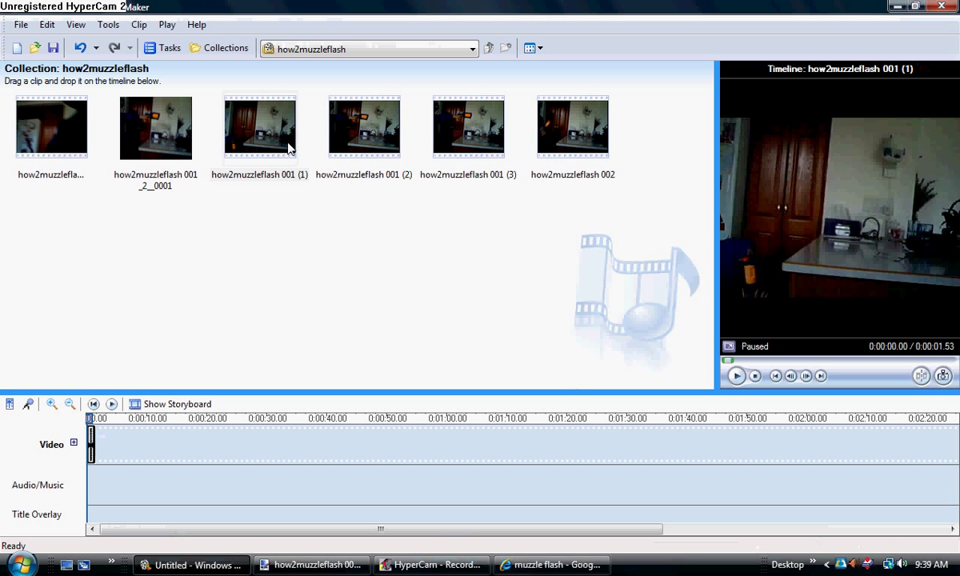
click(287, 146)
click(189, 157)
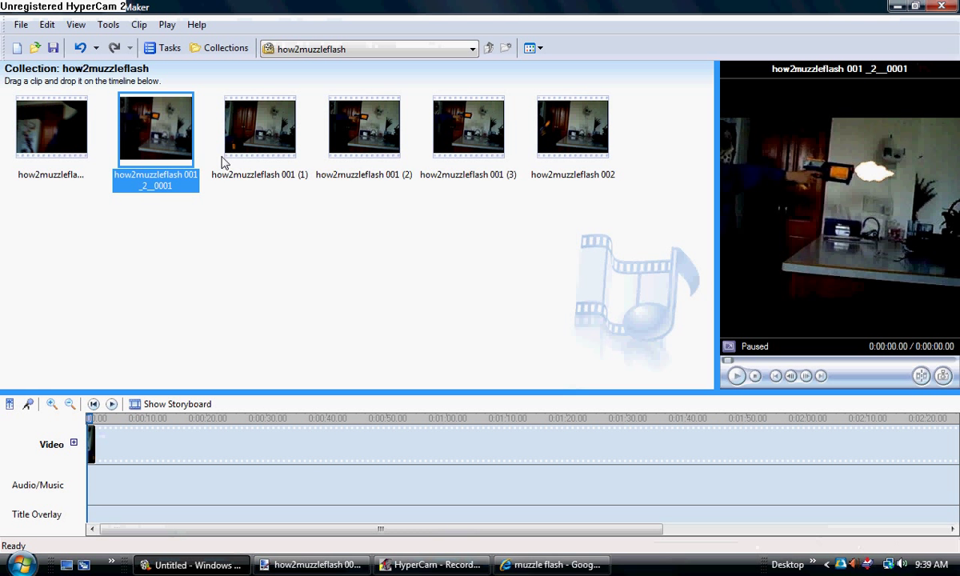
drag(176, 156, 164, 438)
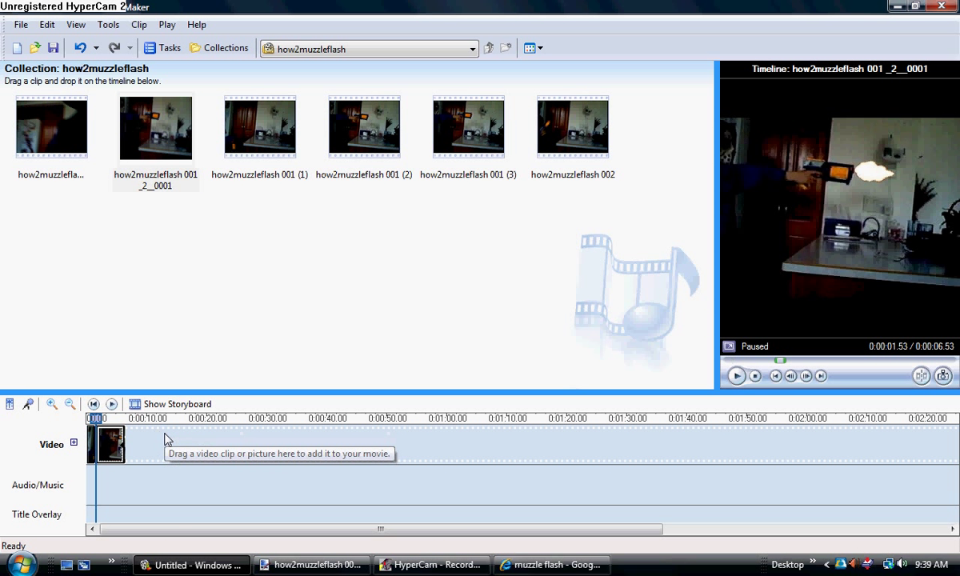
Step: Add how2muzzleflash 001 (2) after the still and play the 7.53-second movie
click(399, 151)
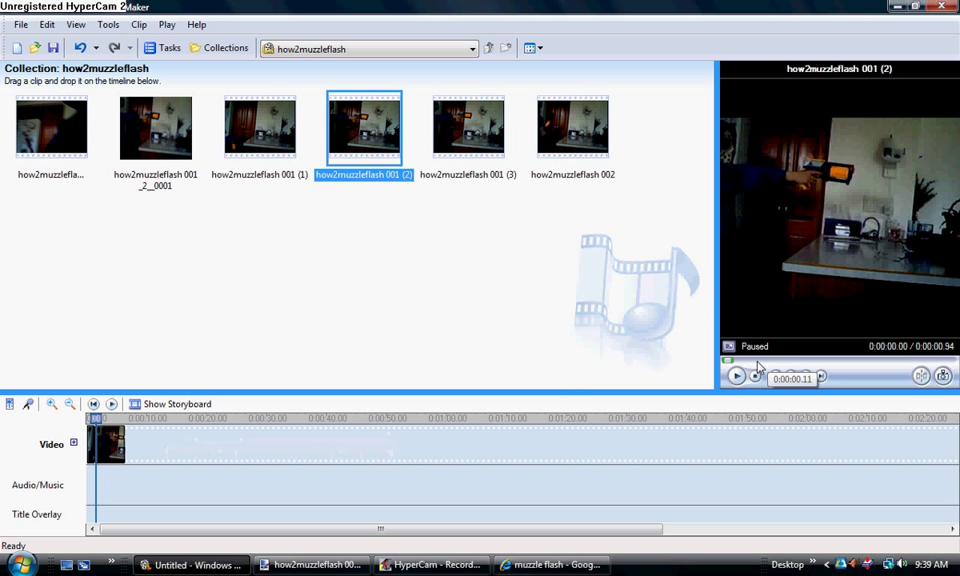
click(737, 376)
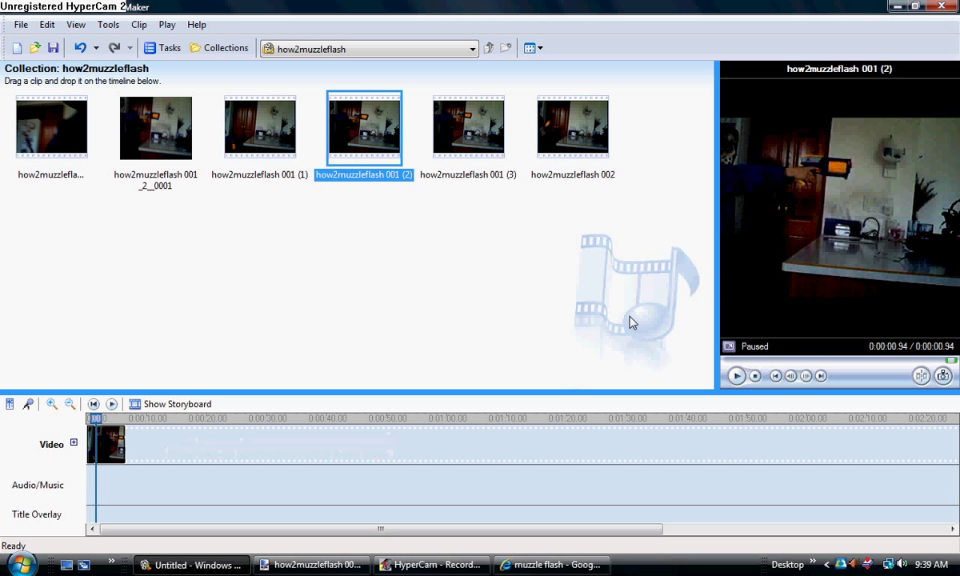
drag(391, 135, 120, 434)
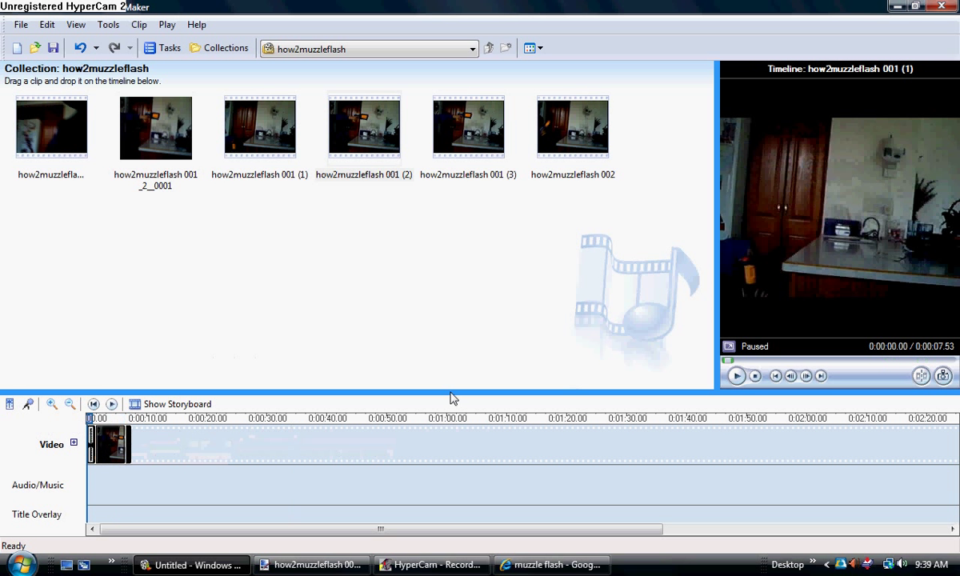
click(737, 376)
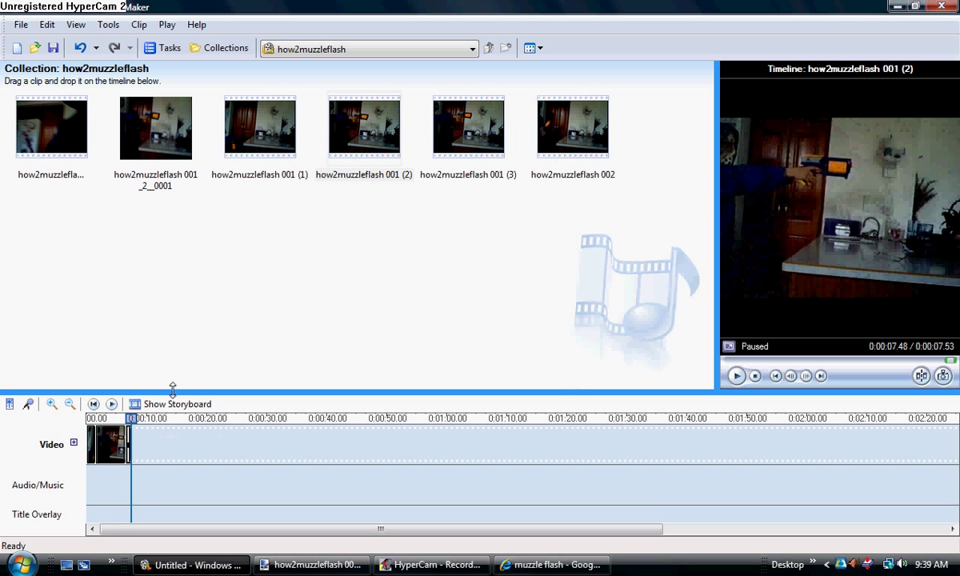
Step: In Storyboard, apply the Speed Up, Double video effect six times to the muzzle-flash still
click(146, 407)
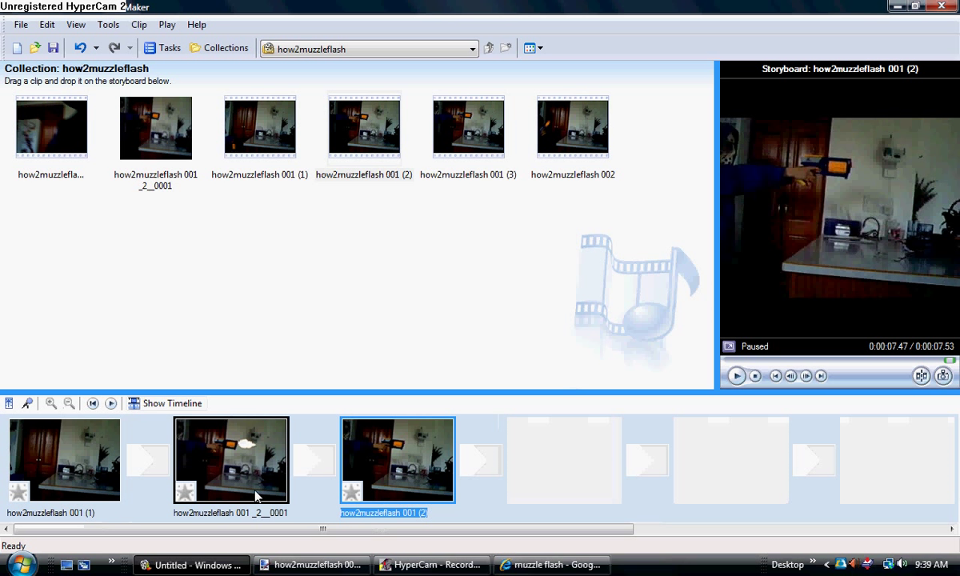
click(222, 457)
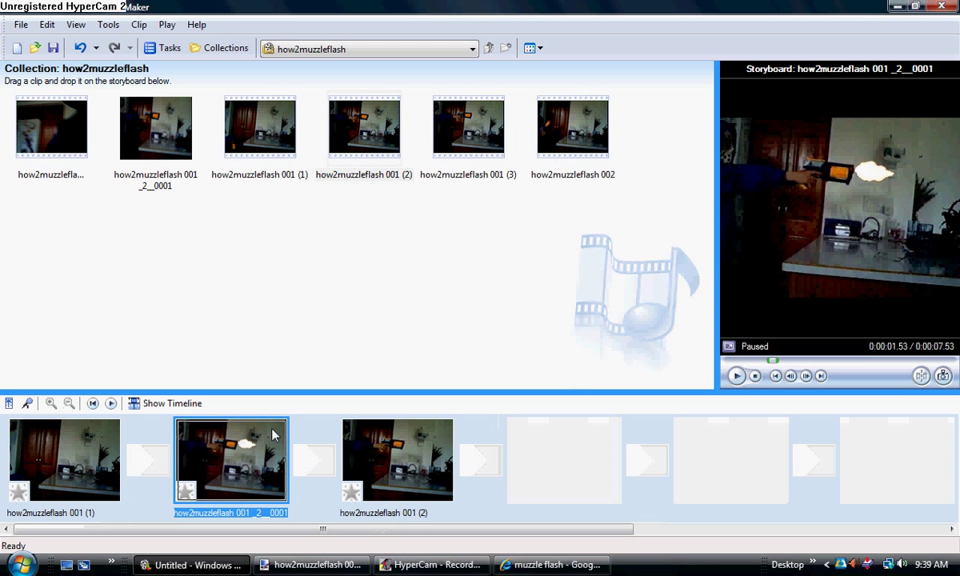
right_click(183, 496)
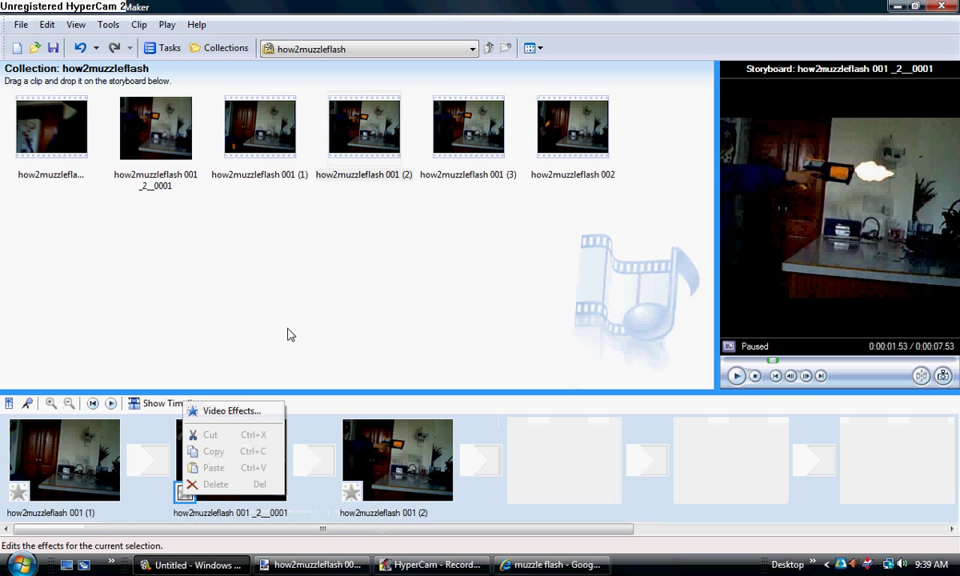
click(232, 411)
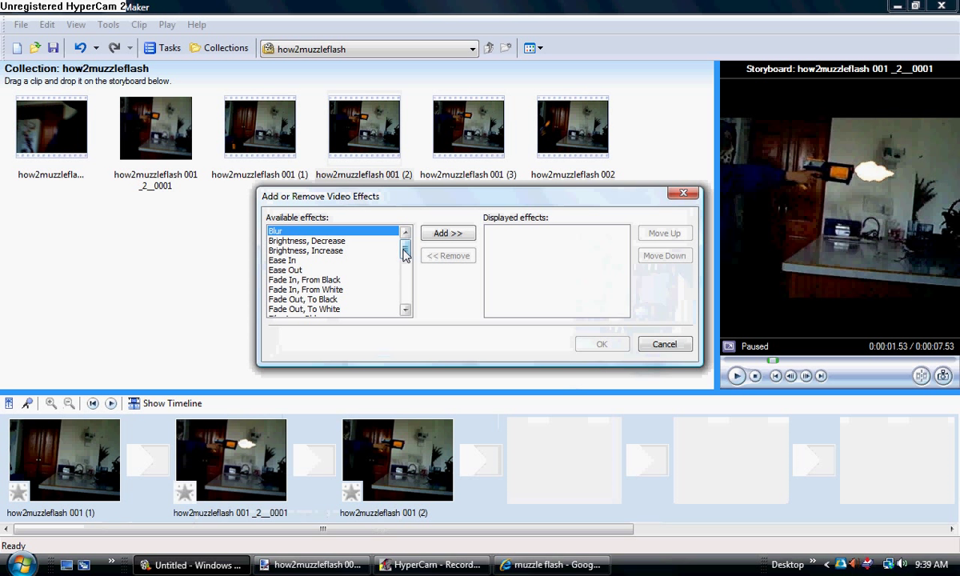
drag(404, 255, 407, 309)
click(328, 291)
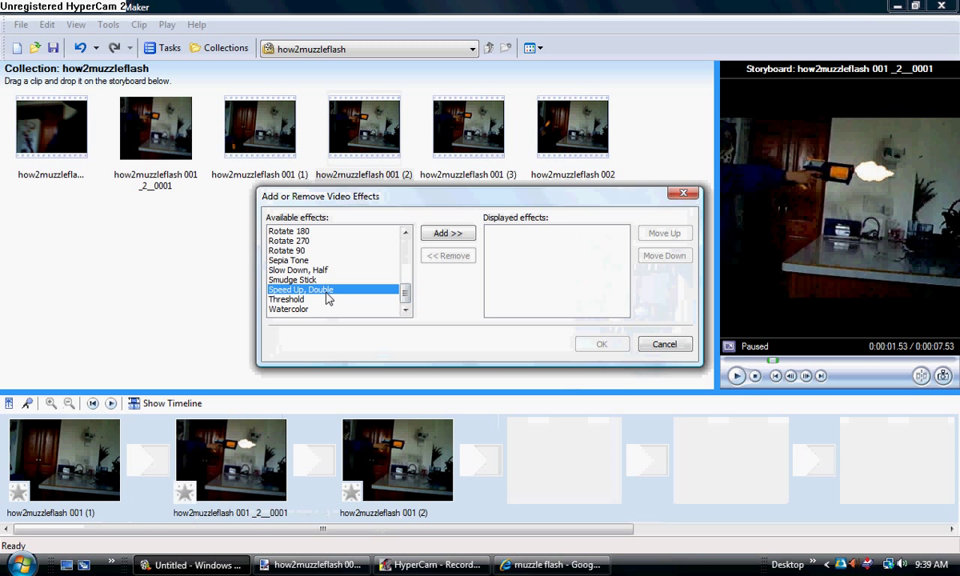
click(447, 235)
click(450, 236)
click(450, 235)
click(450, 236)
click(452, 236)
click(452, 237)
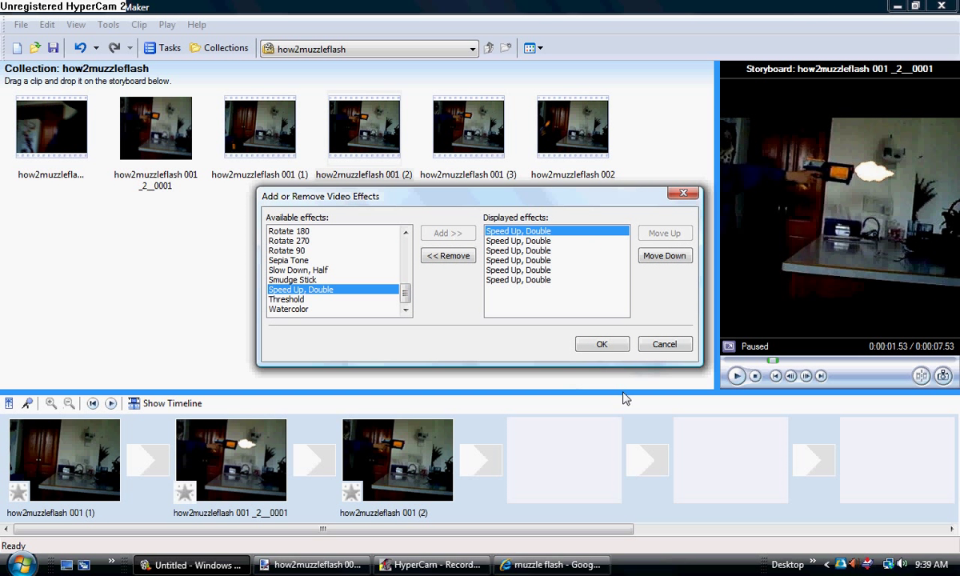
click(602, 345)
Step: Play the sped-up 2.60-second movie from the first clip and return to the timeline
click(112, 468)
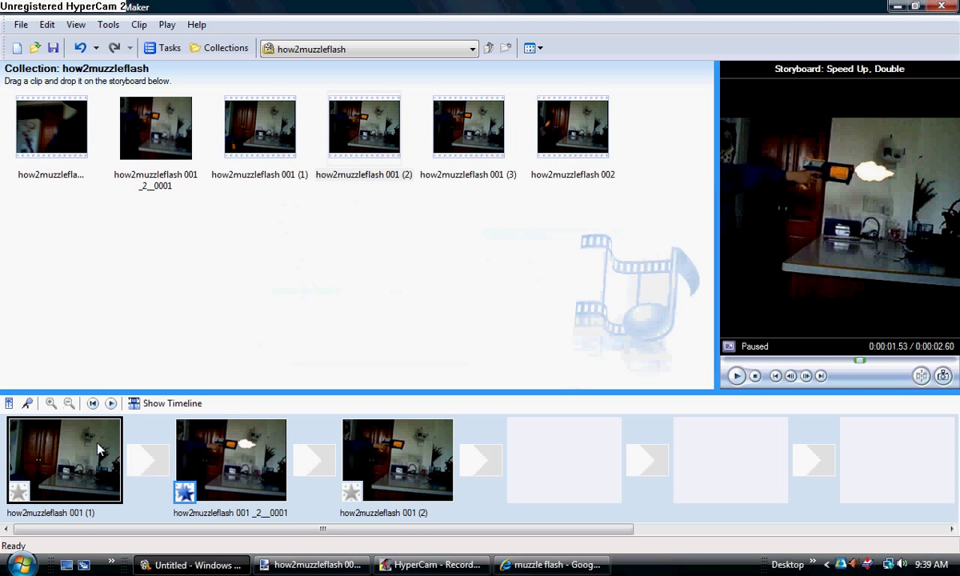
click(736, 376)
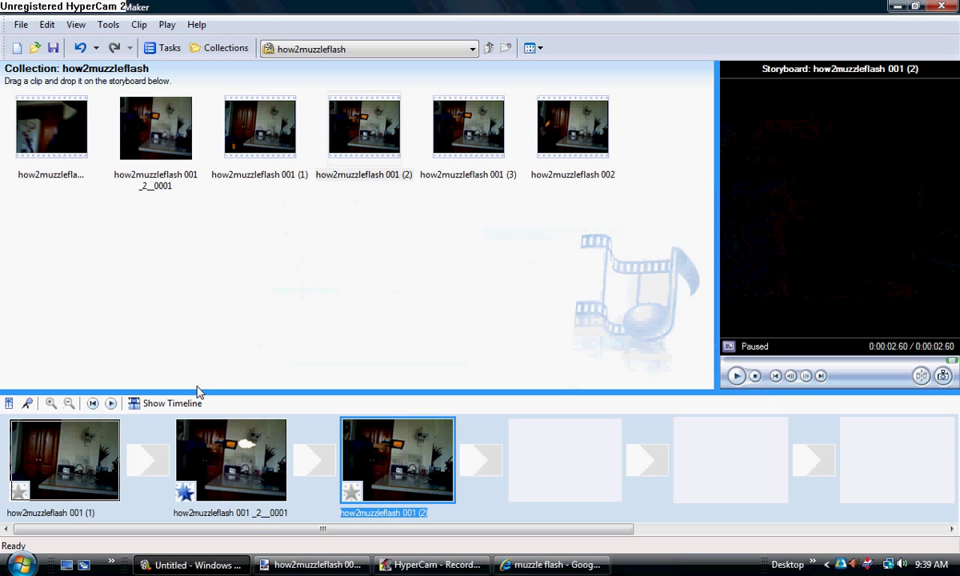
click(171, 404)
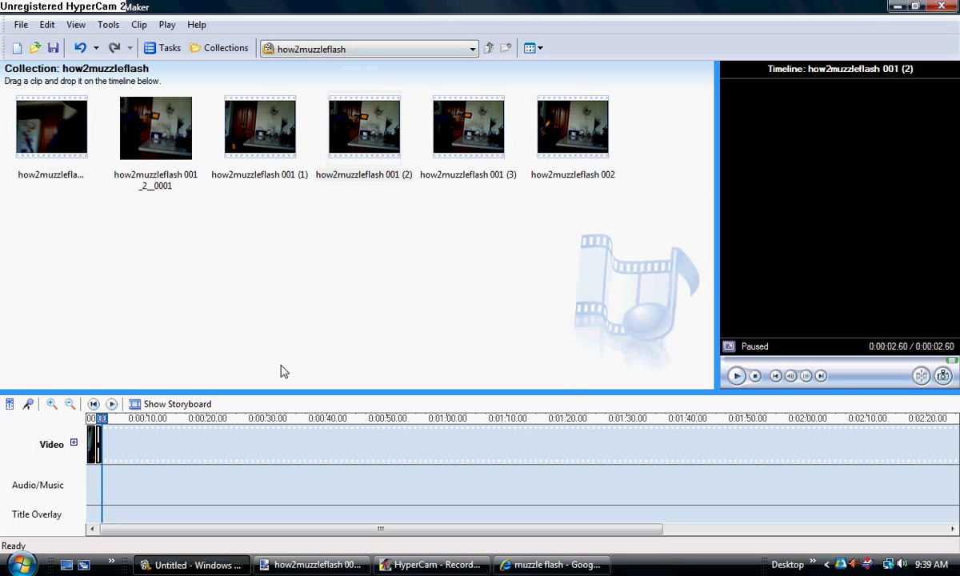
Step: Import colt45.mp3 from the Desktop into the how2muzzleflash collection via Import into Collections
mouse_move(193, 565)
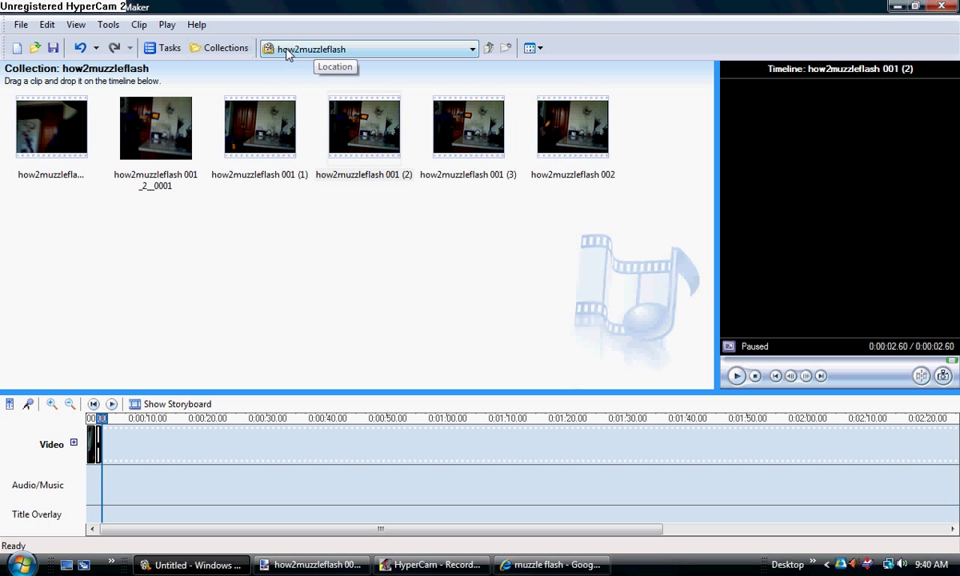
click(45, 24)
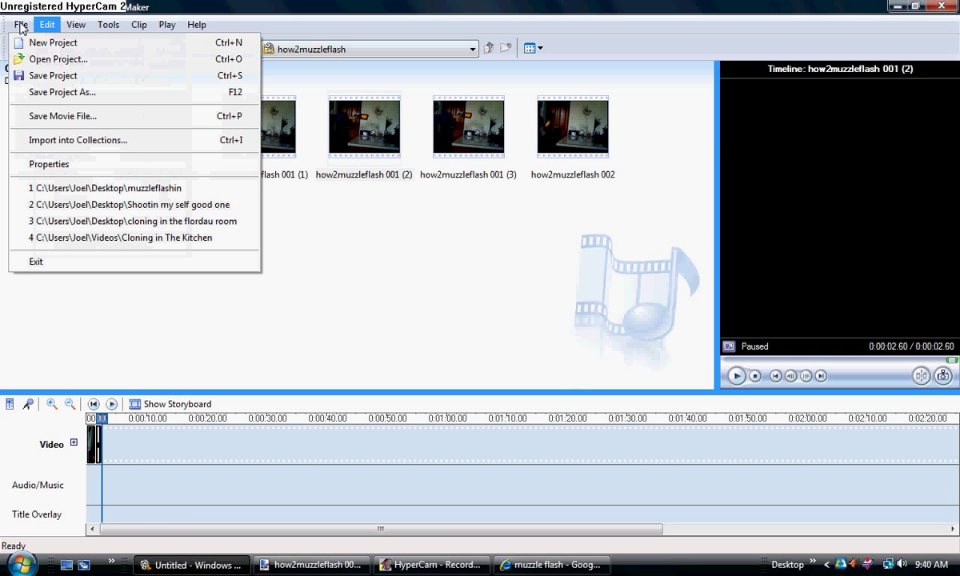
click(80, 140)
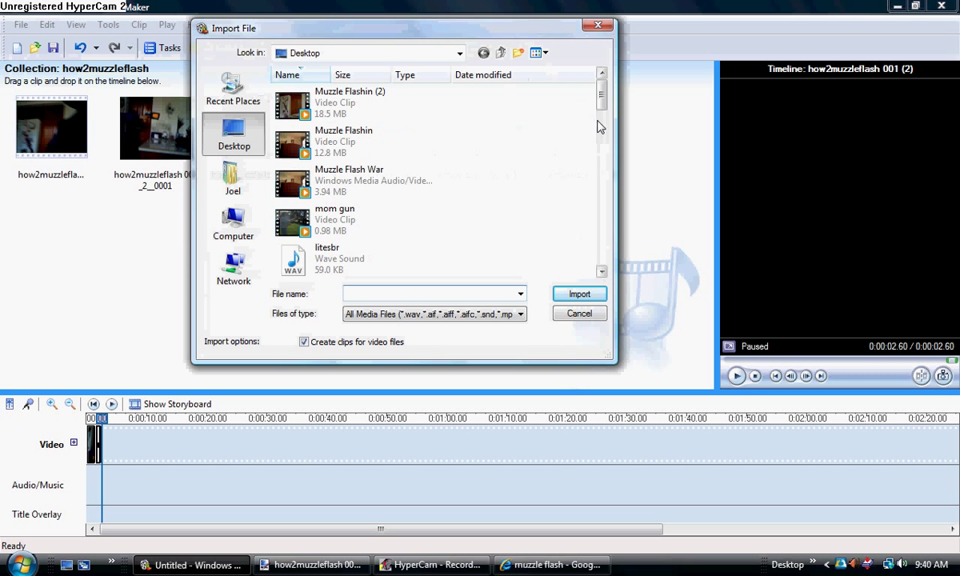
scroll(602, 104, up, 3)
drag(602, 96, 595, 233)
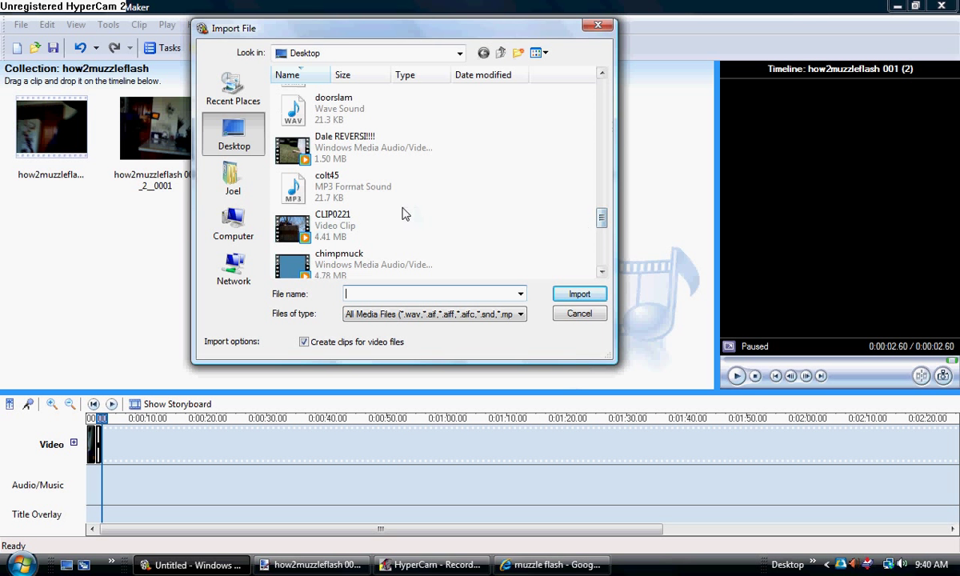
double_click(376, 195)
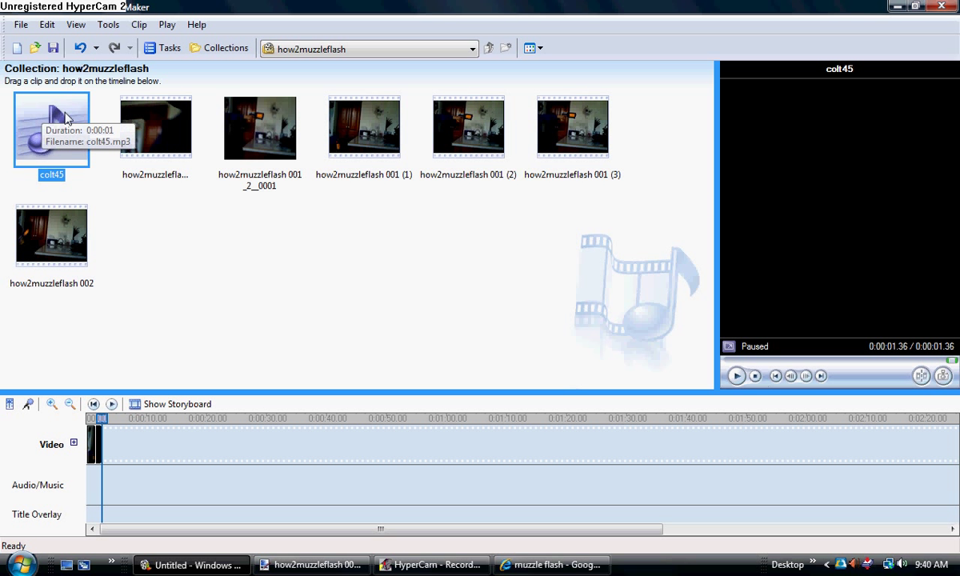
Step: Place colt45 on the Audio/Music track at the start, play the 2.93-second movie, and rewind
drag(18, 126, 100, 480)
click(93, 419)
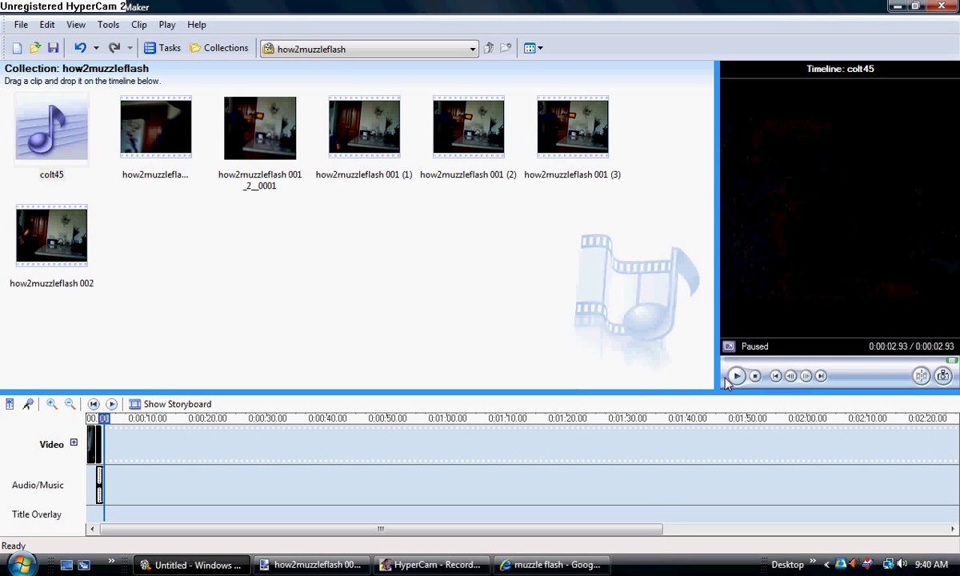
click(737, 376)
drag(104, 417, 89, 418)
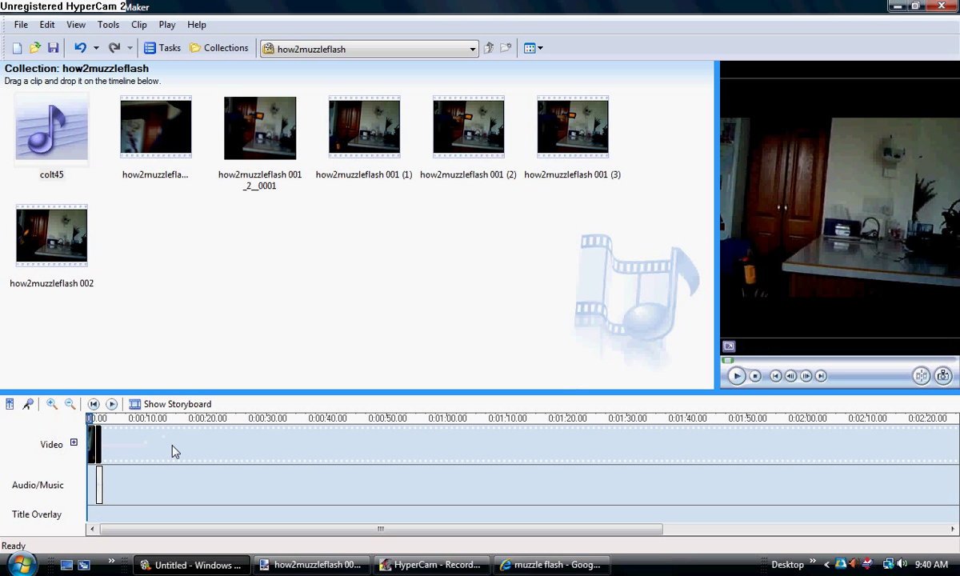
Step: Replay the movie with the gunshot, then bring the Paint.NET muzzle-flash image forward
click(736, 377)
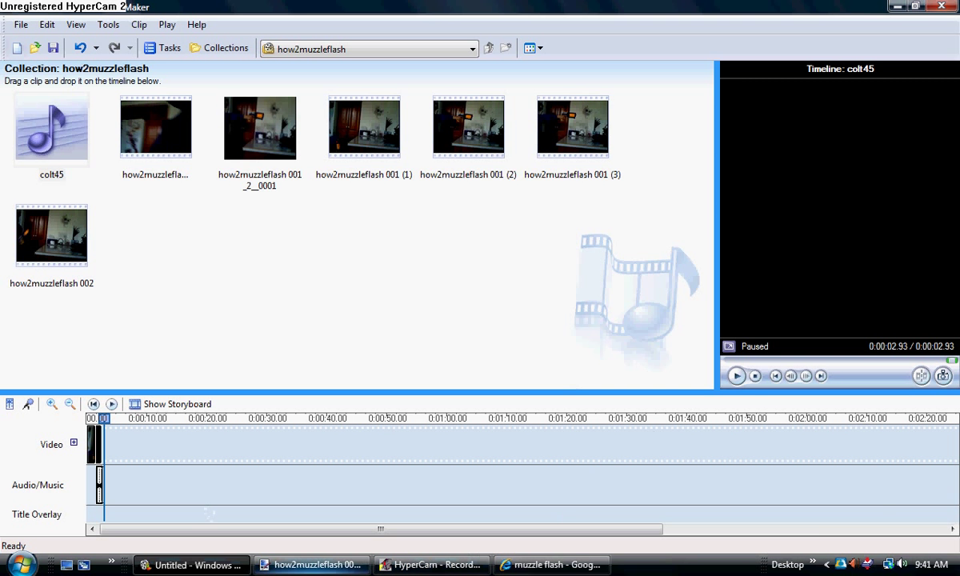
click(312, 565)
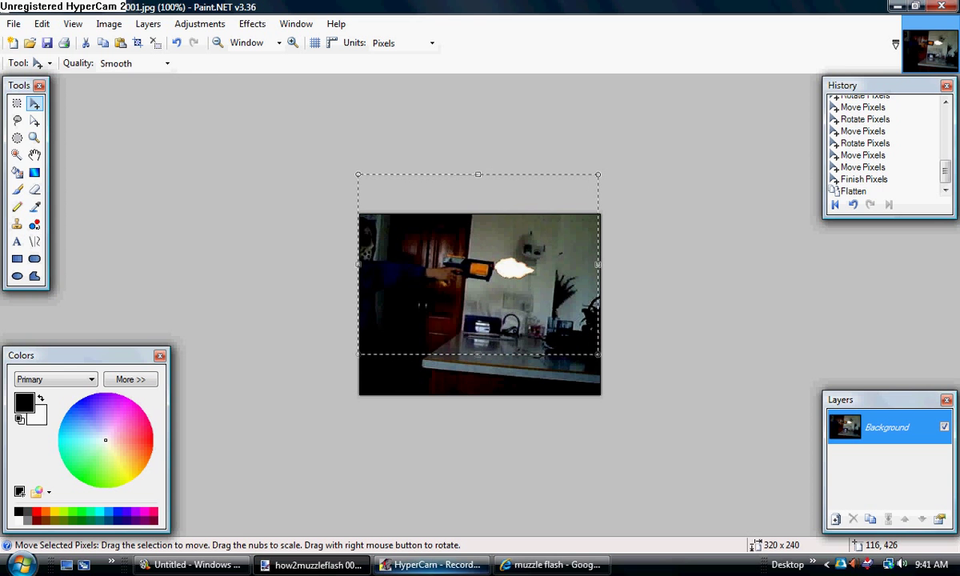
Step: Close Paint.NET and Internet Explorer, then bring up the HyperCam recording window
click(433, 565)
click(552, 565)
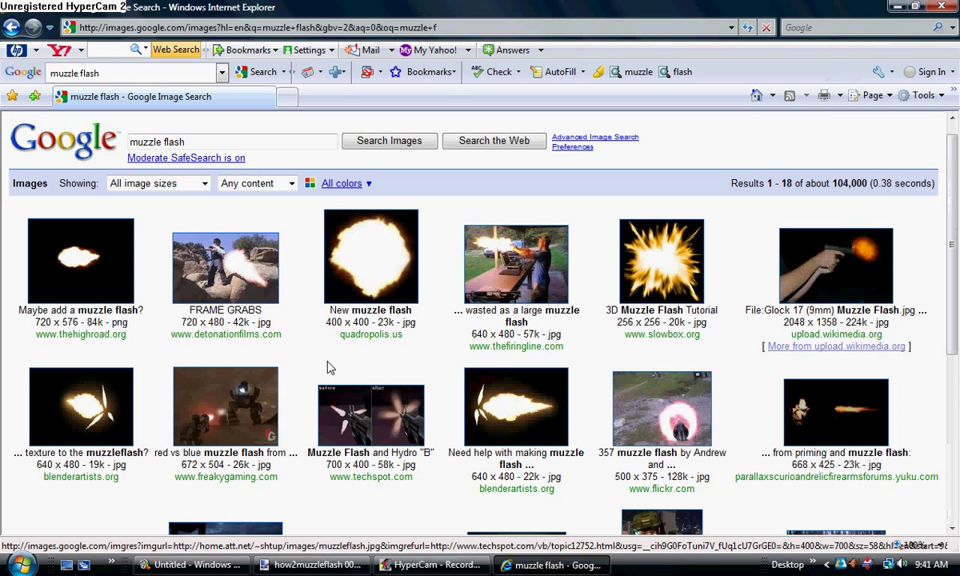
click(312, 565)
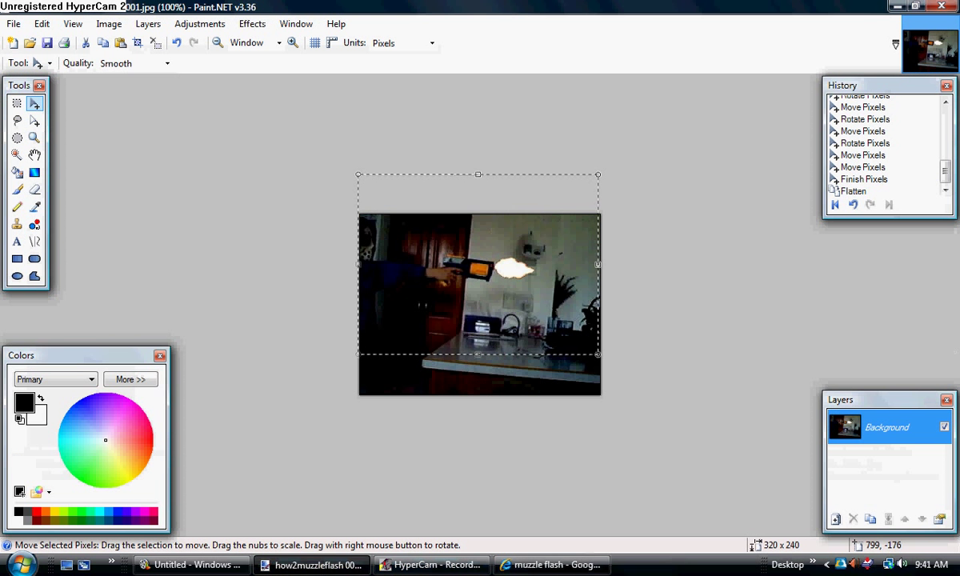
click(949, 7)
click(949, 6)
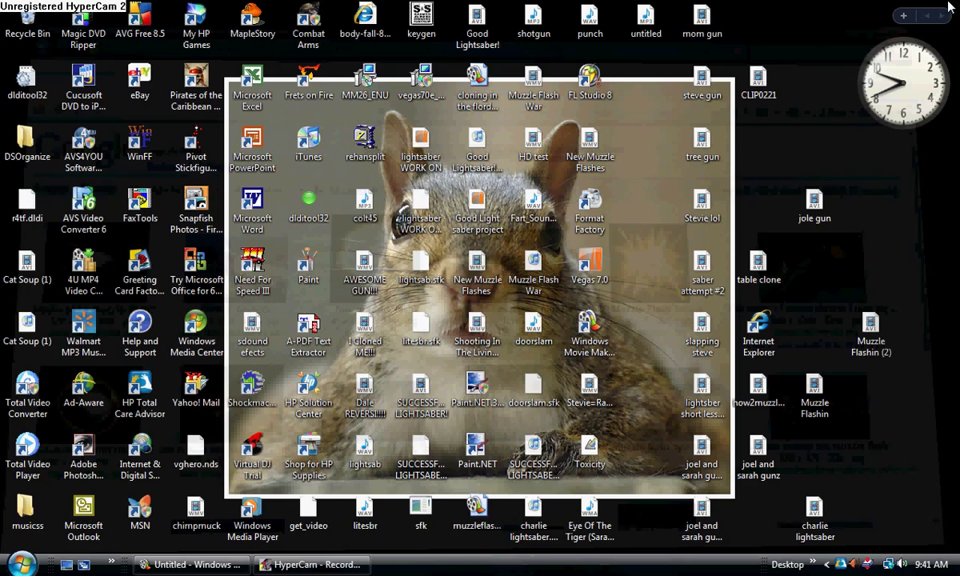
click(312, 565)
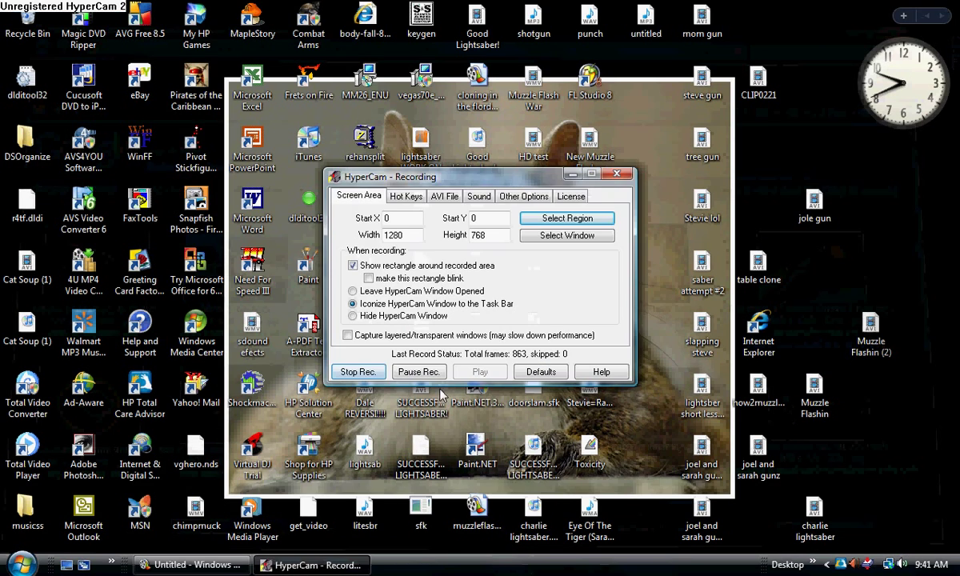